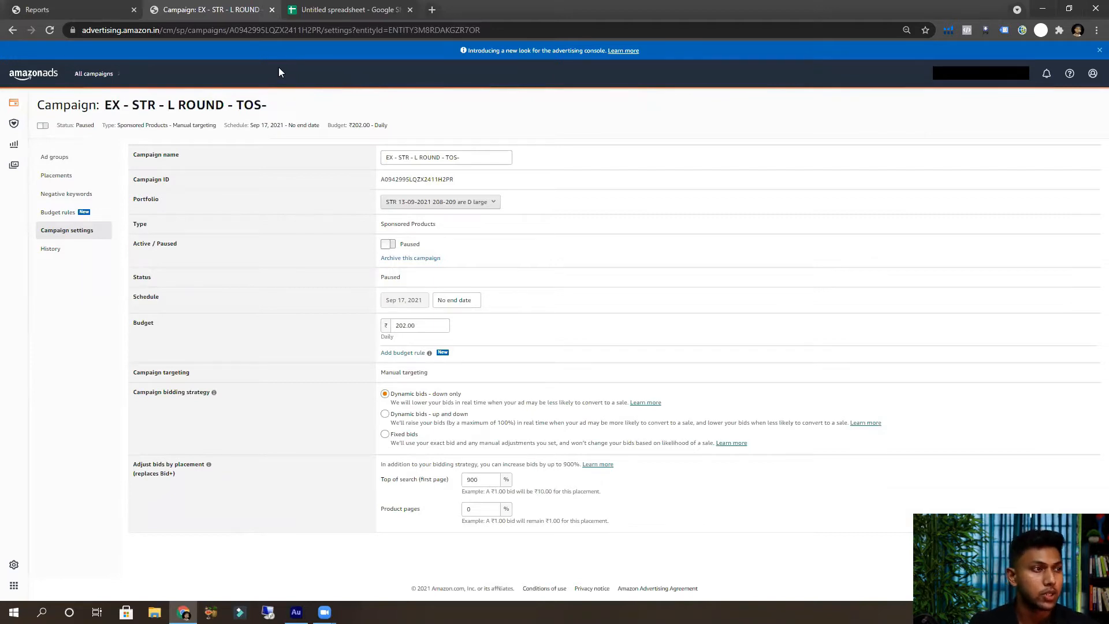
- Examine the campaign's name and its placement bid adjustments for top of search and product pages
drag(35, 110, 287, 114)
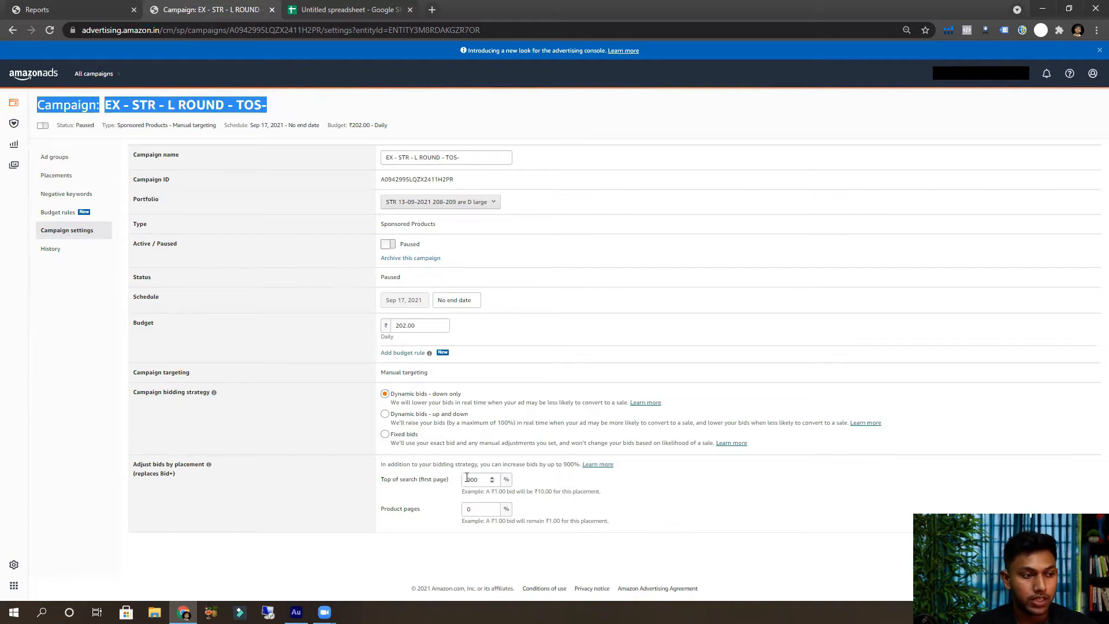
double_click(483, 478)
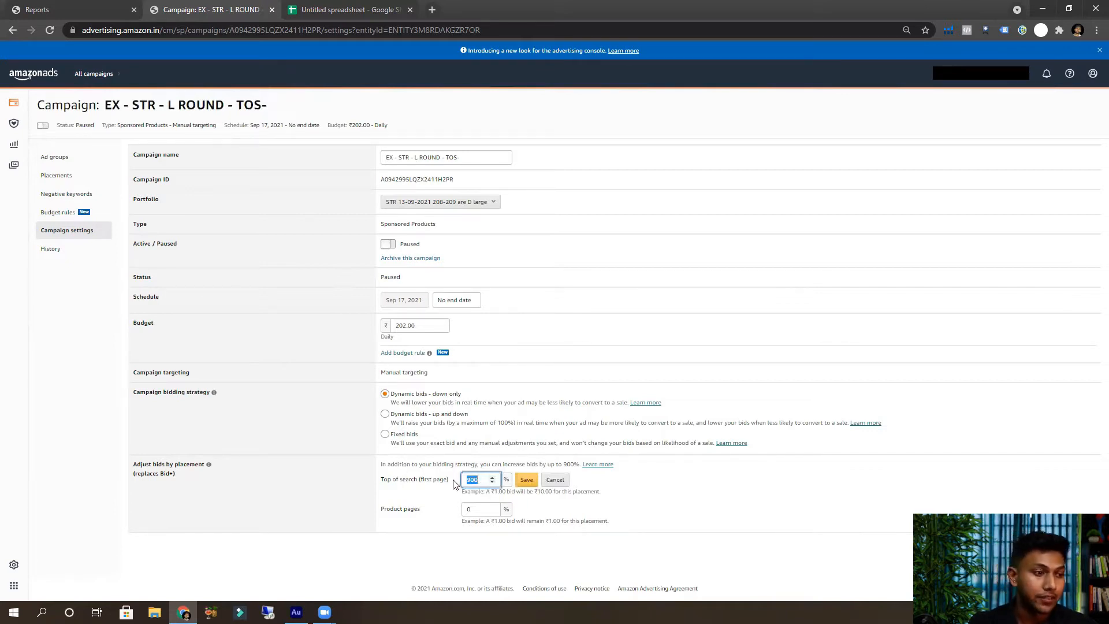
click(437, 487)
double_click(481, 483)
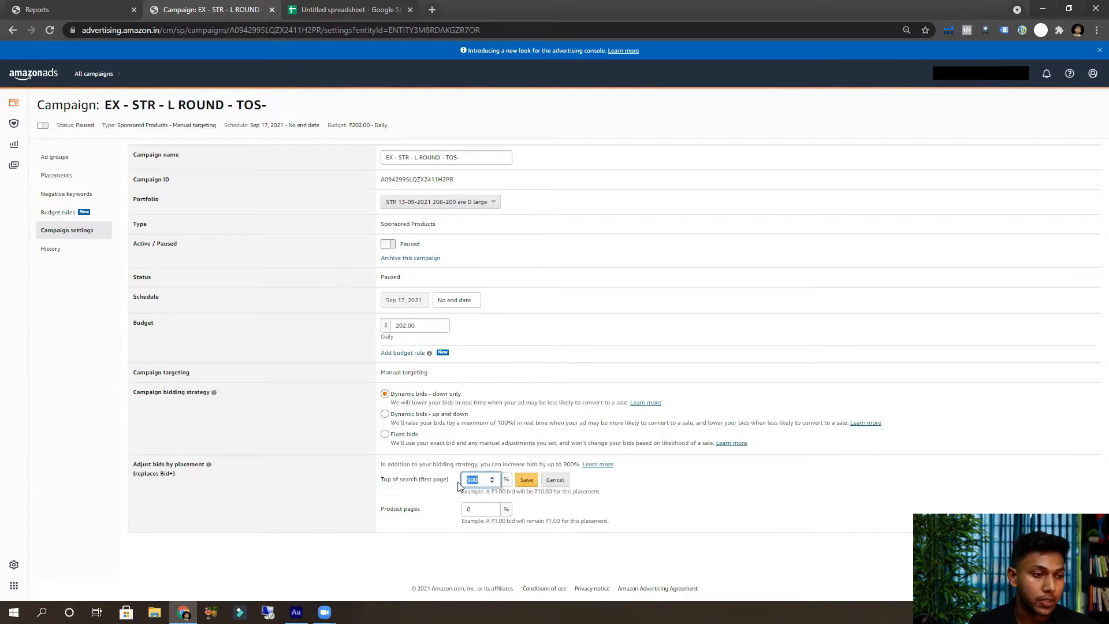
click(633, 494)
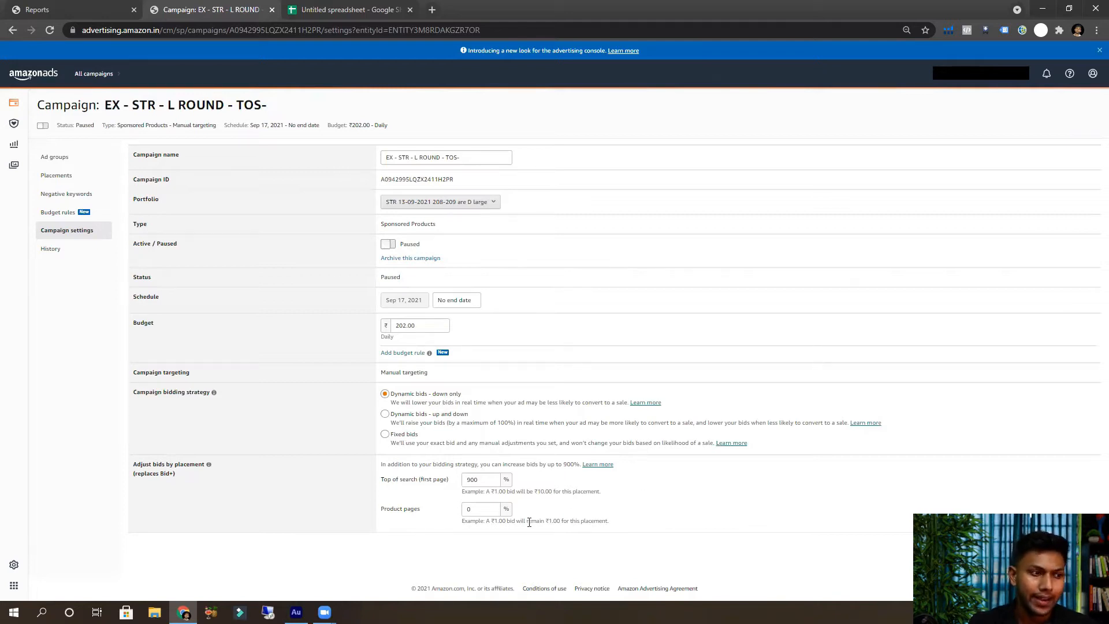
click(469, 509)
drag(468, 510, 464, 510)
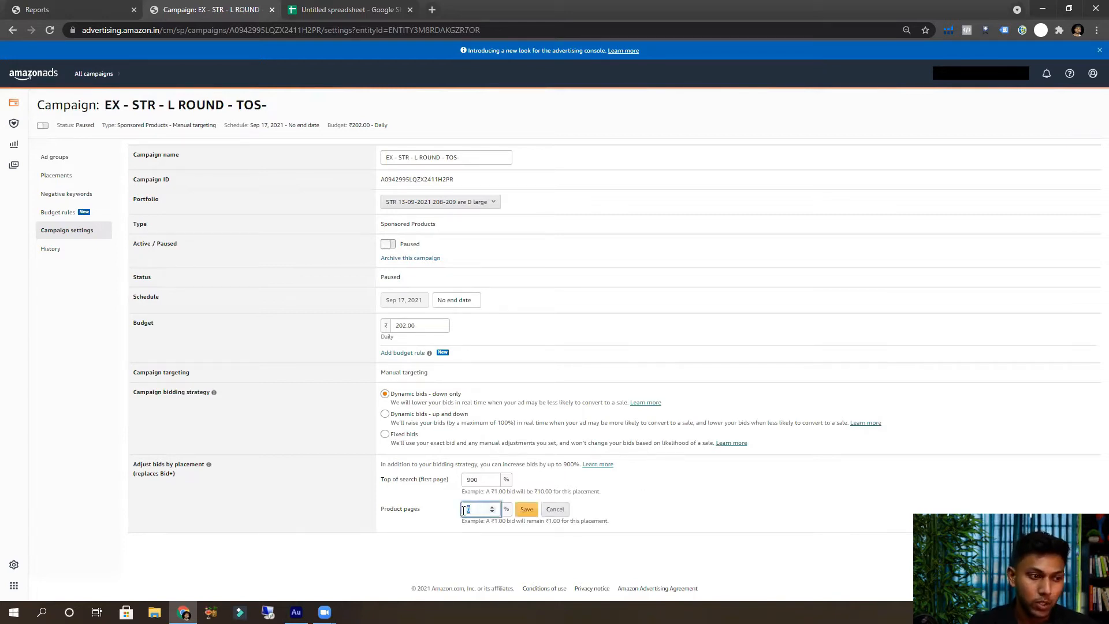
click(463, 511)
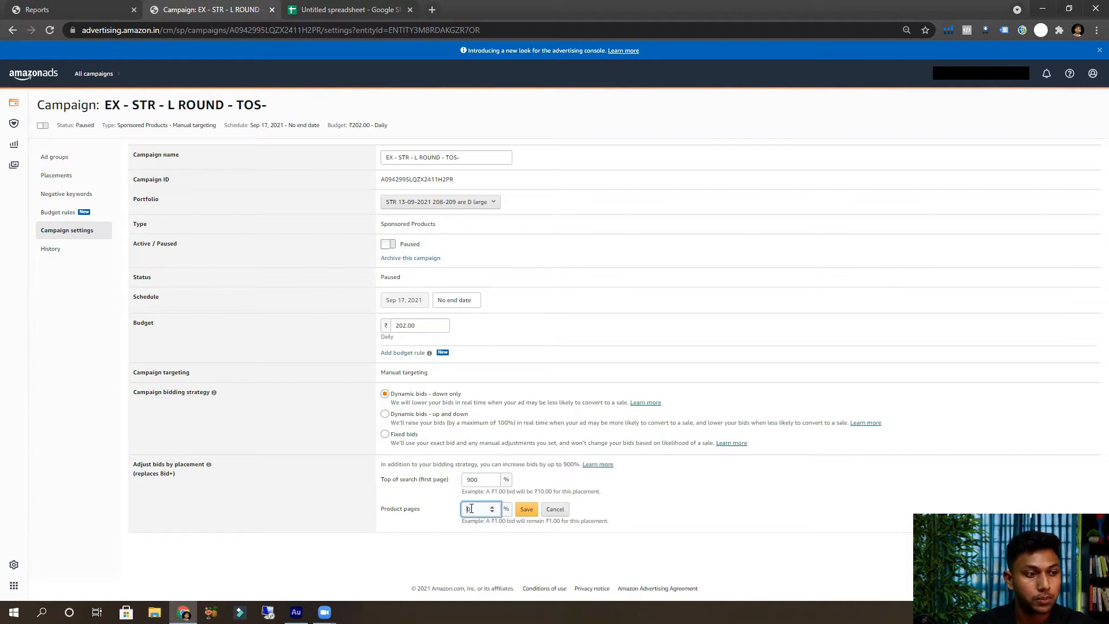
click(458, 515)
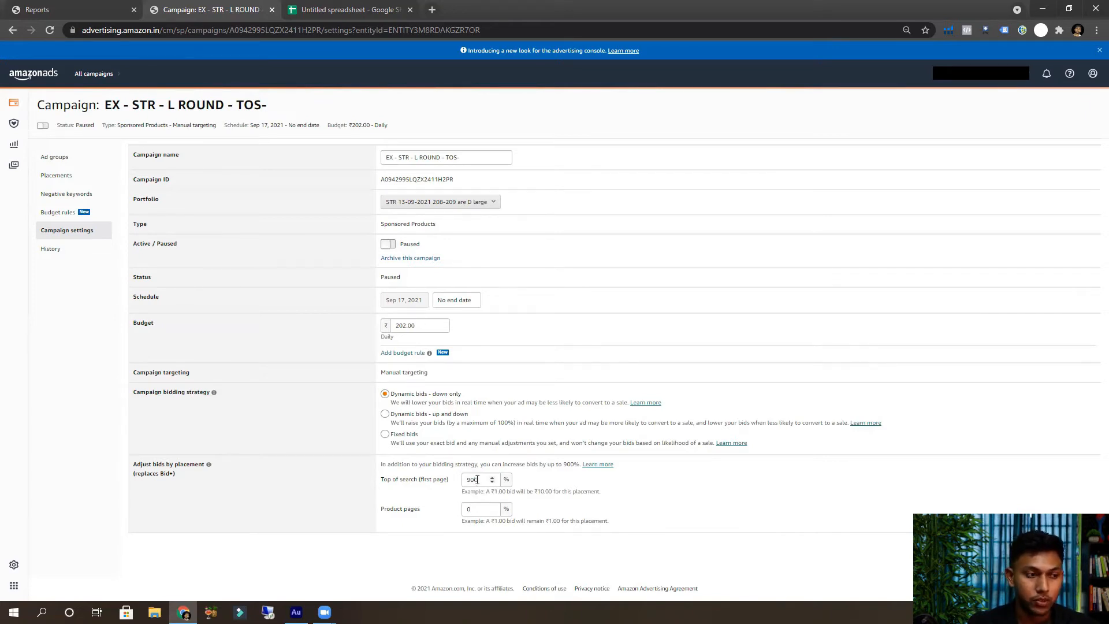
- Try placement bid adjustments of 0% for top of search and 400% for product pages without saving them
double_click(476, 481)
text(0)
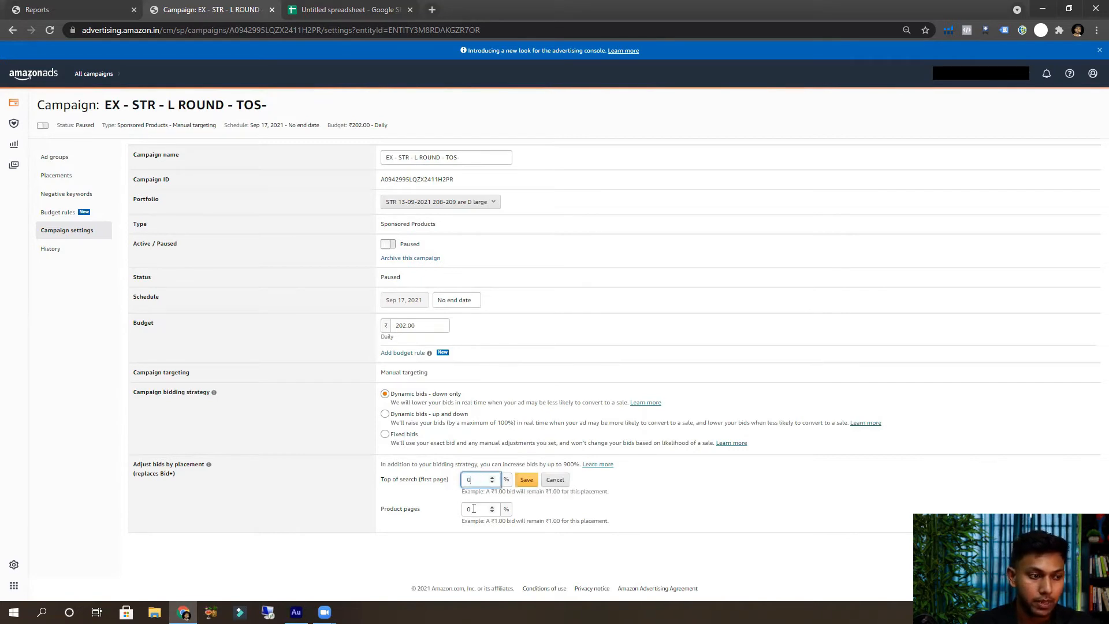
double_click(473, 509)
text(400)
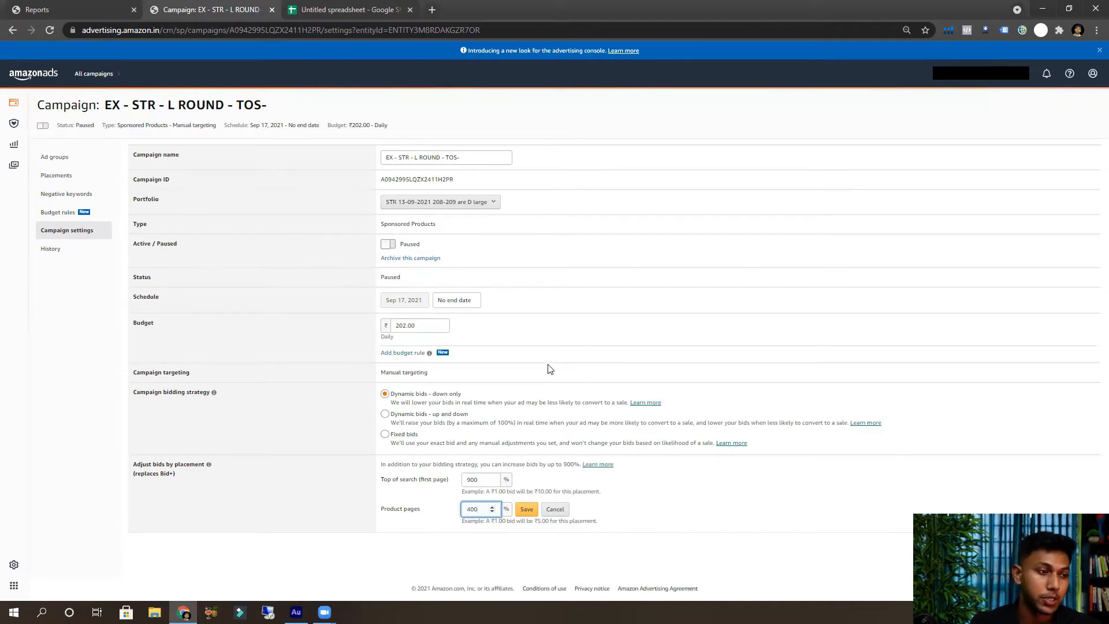
drag(107, 104, 278, 104)
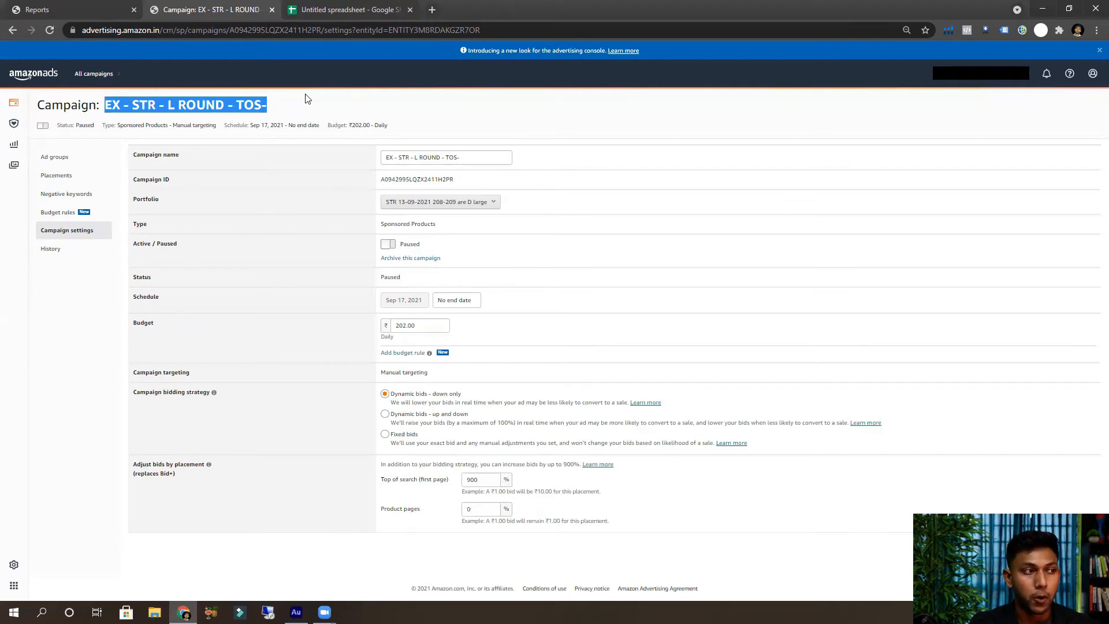
- Start a new Sponsored Products report and set its report type to Placement
click(37, 9)
click(64, 111)
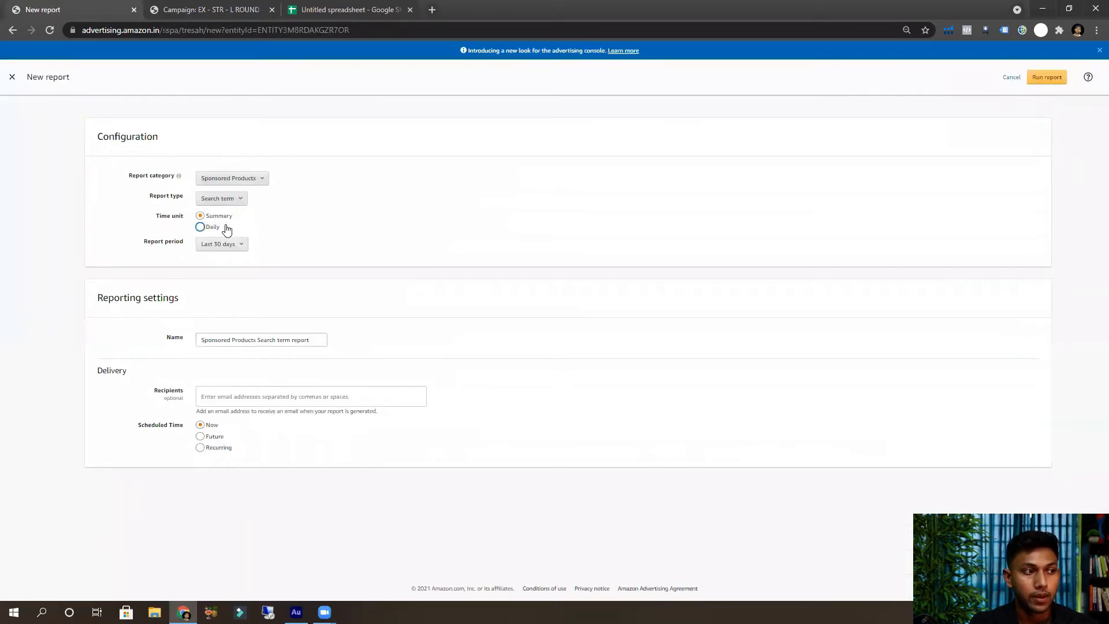
click(228, 200)
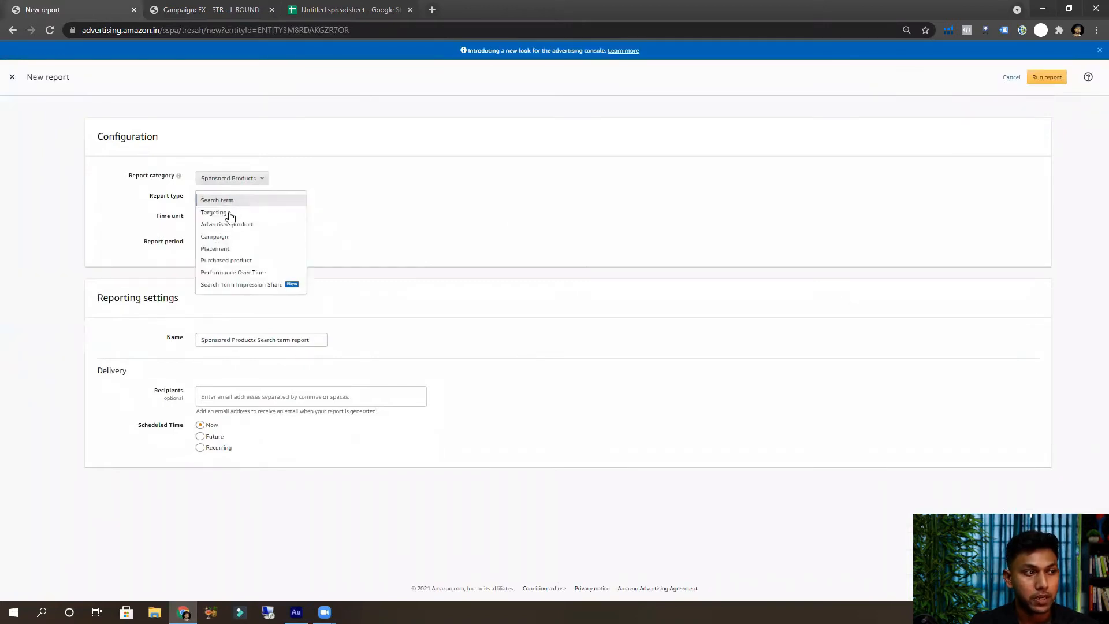
click(220, 250)
- Set the report period to July 29, 2021 - September 30, 2021 and run the placement report
click(229, 245)
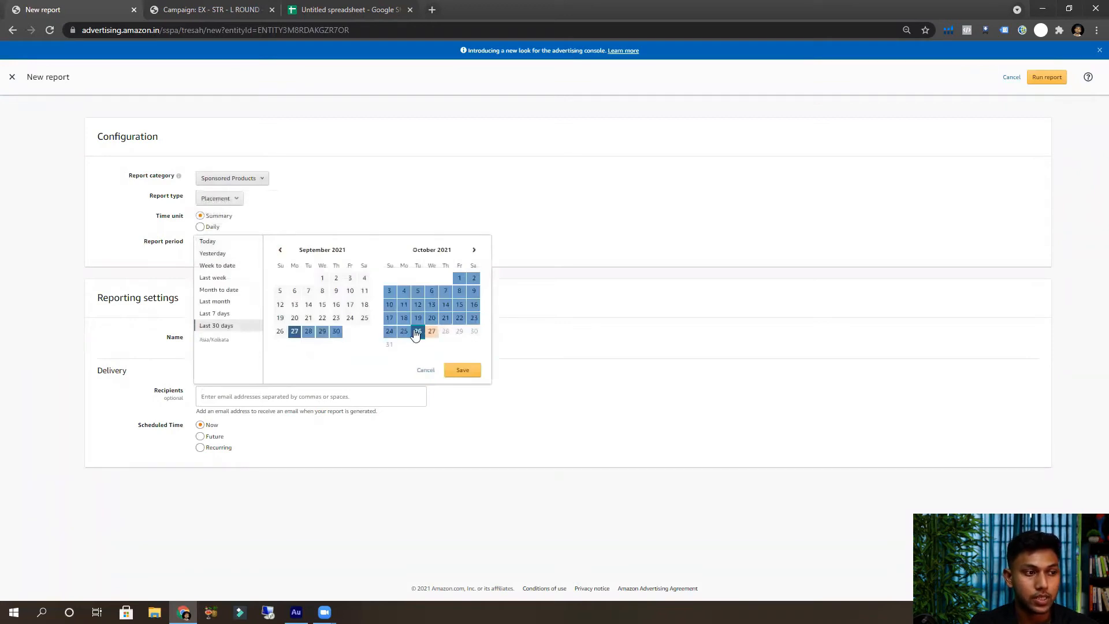
click(280, 250)
click(280, 251)
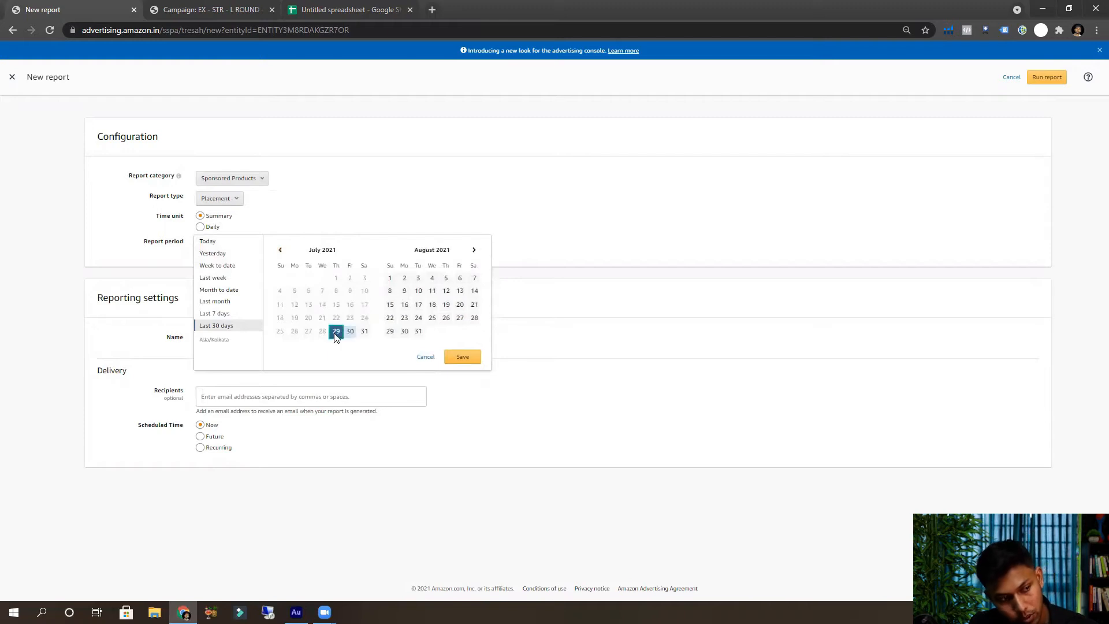
click(474, 251)
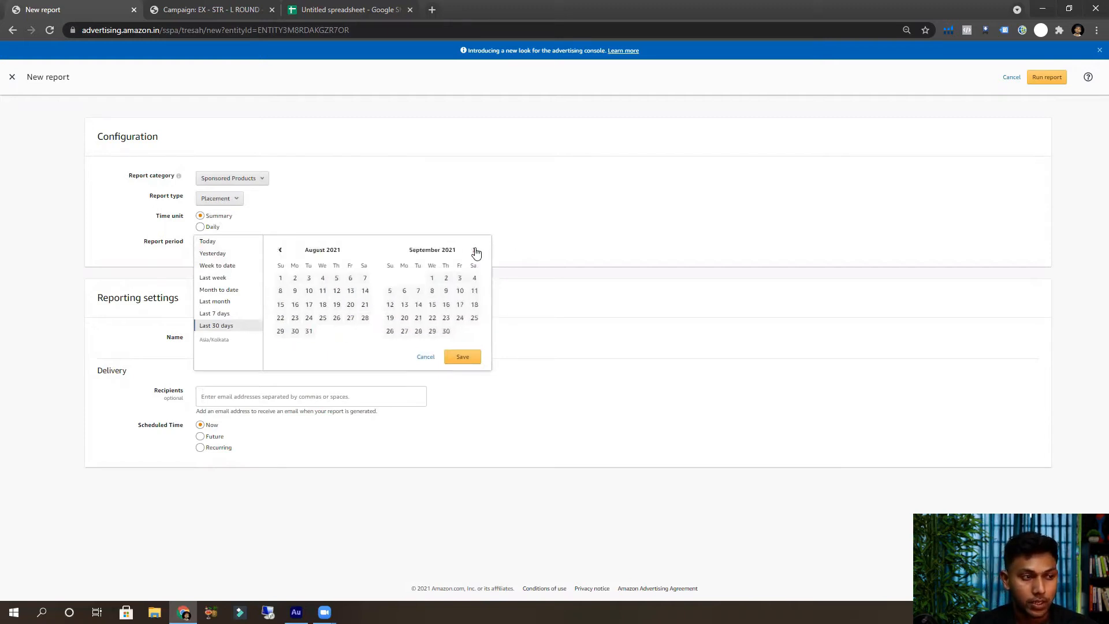
click(446, 331)
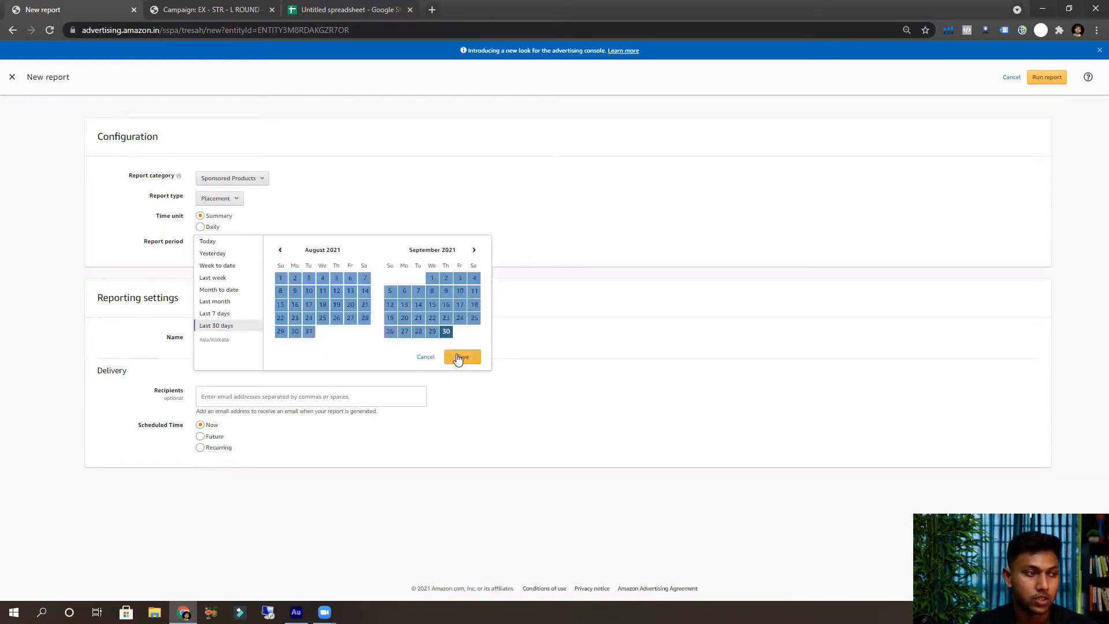
click(459, 358)
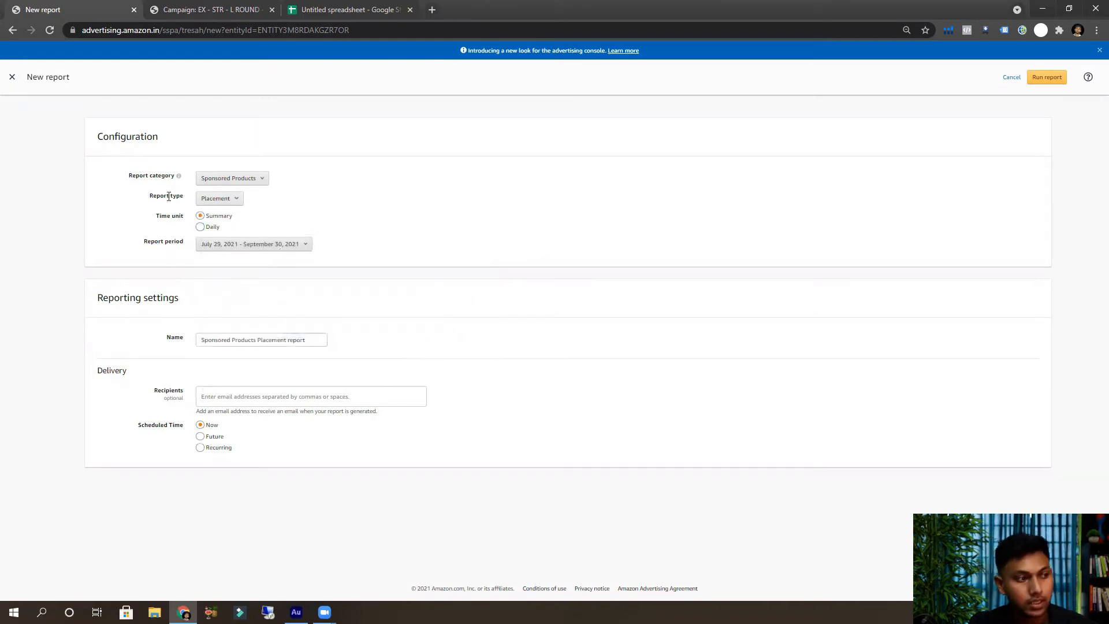
click(1044, 79)
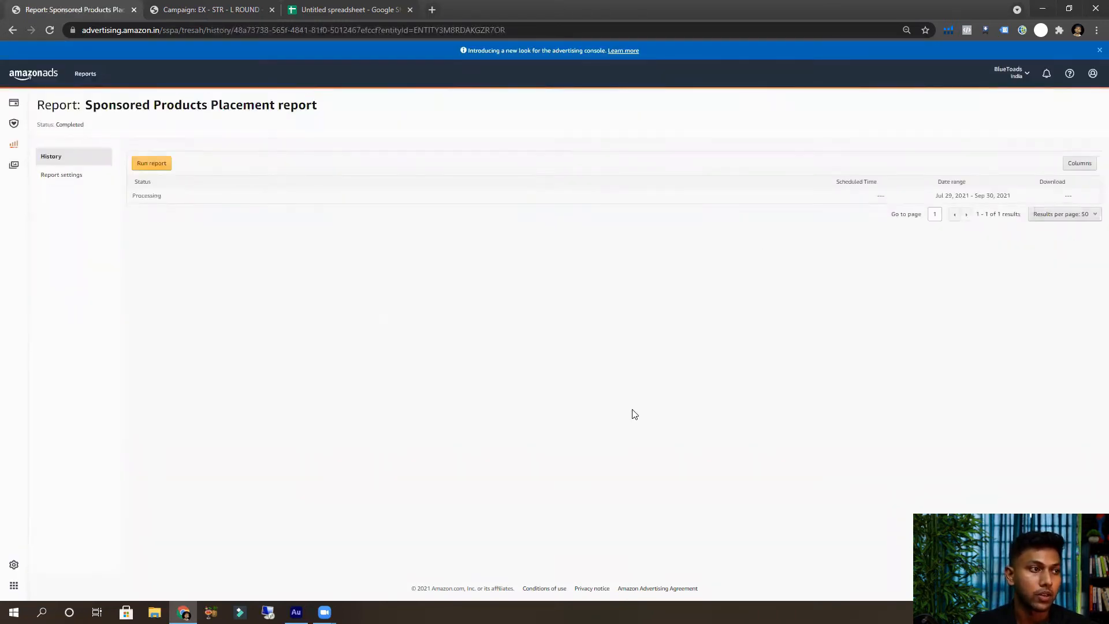
- Switch to the Google Sheets placement report and review the bidding strategy, campaign, portfolio and placement columns
click(343, 7)
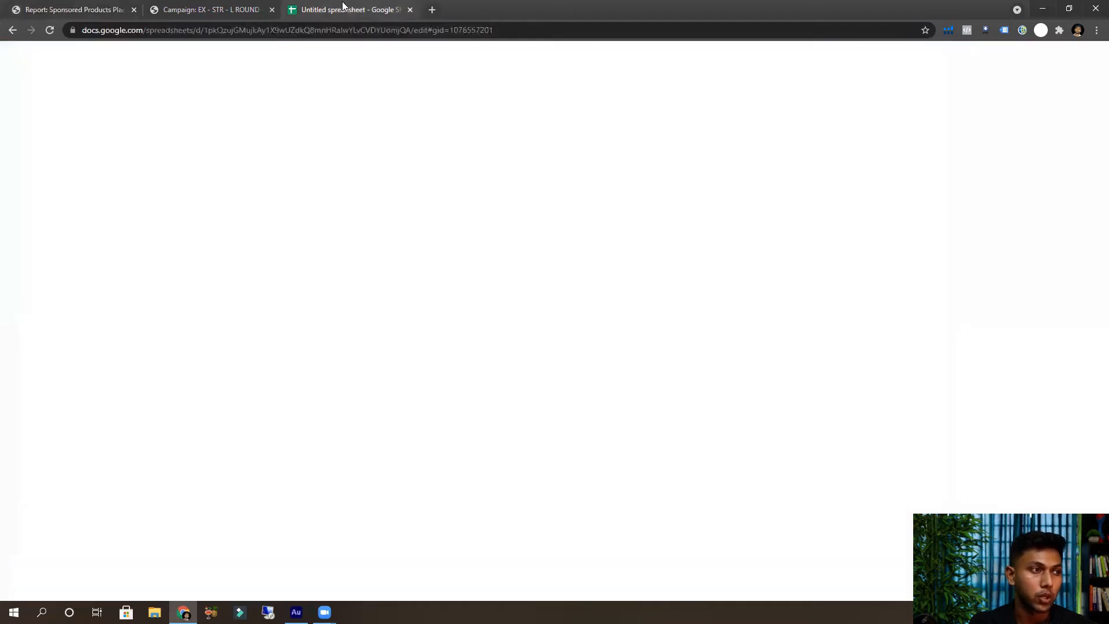
click(225, 148)
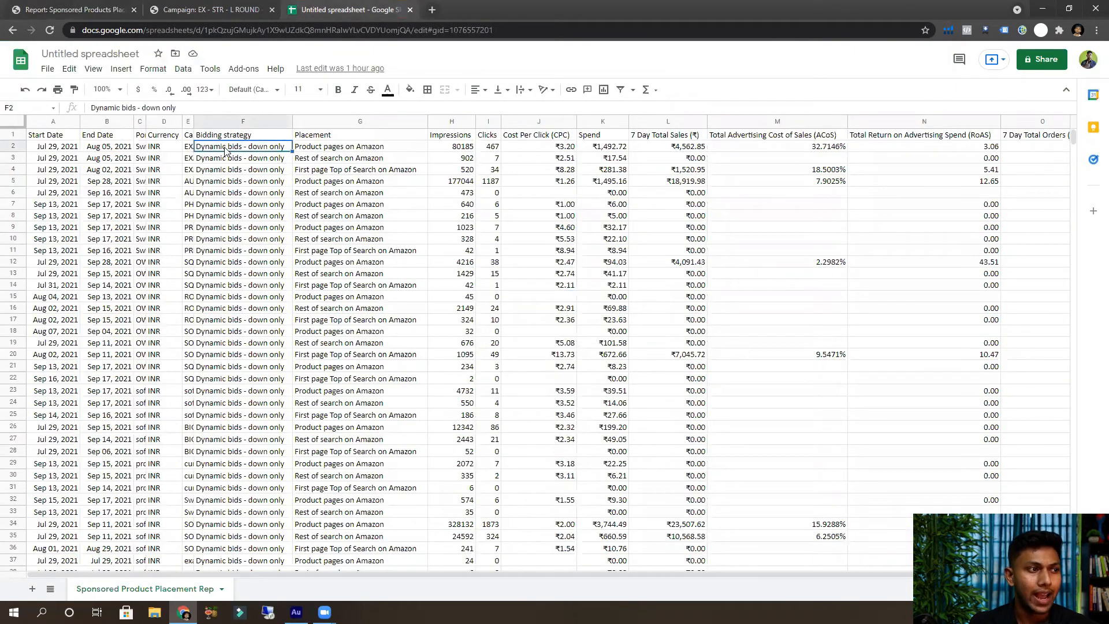
click(188, 138)
click(139, 137)
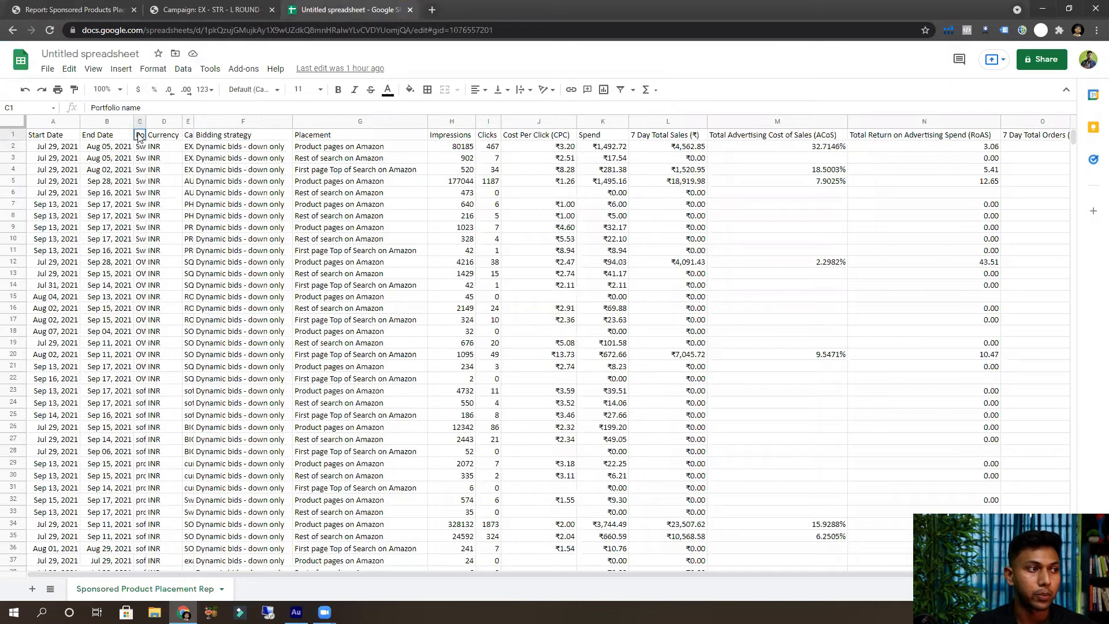
click(353, 135)
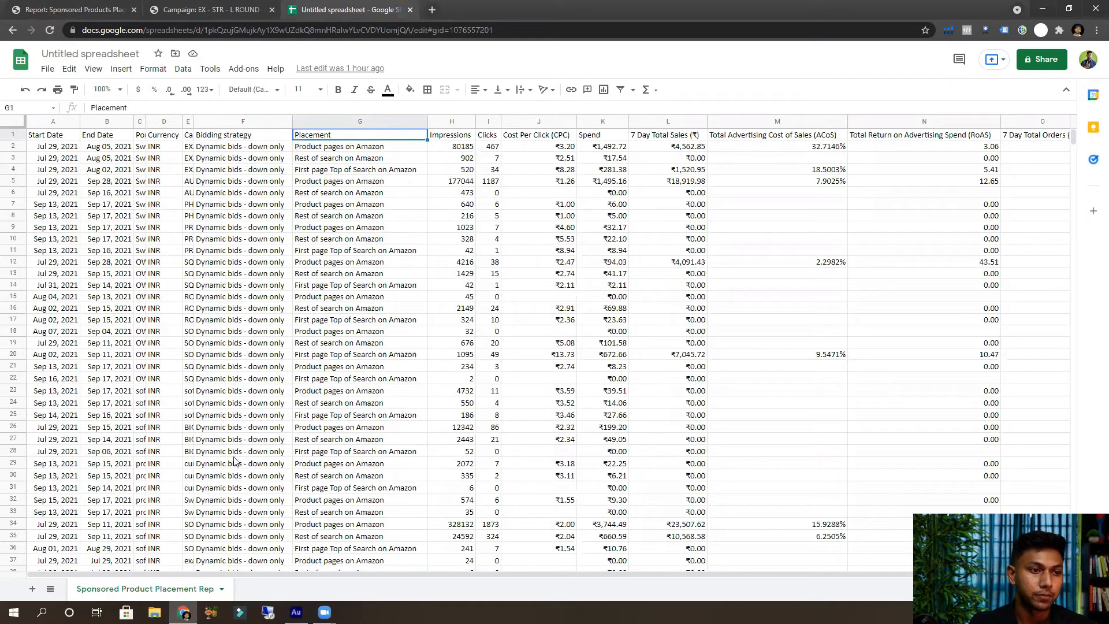
- Create a new filter view from the header row of the placement report
click(14, 134)
click(633, 89)
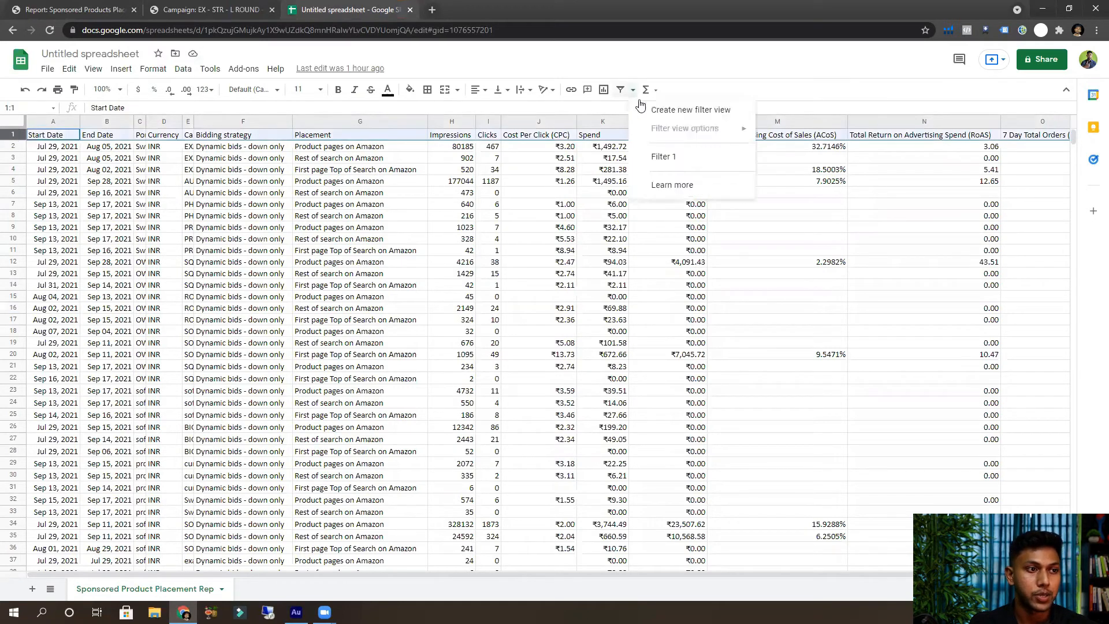
click(678, 115)
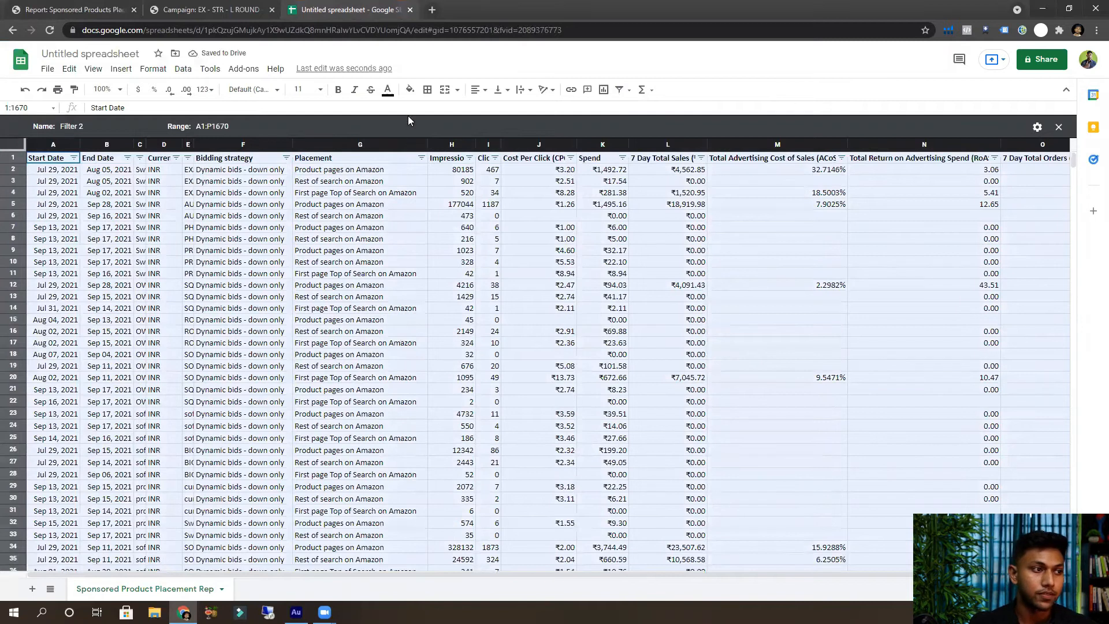
- Filter the Placement column to show only First page Top of Search on Amazon
click(421, 158)
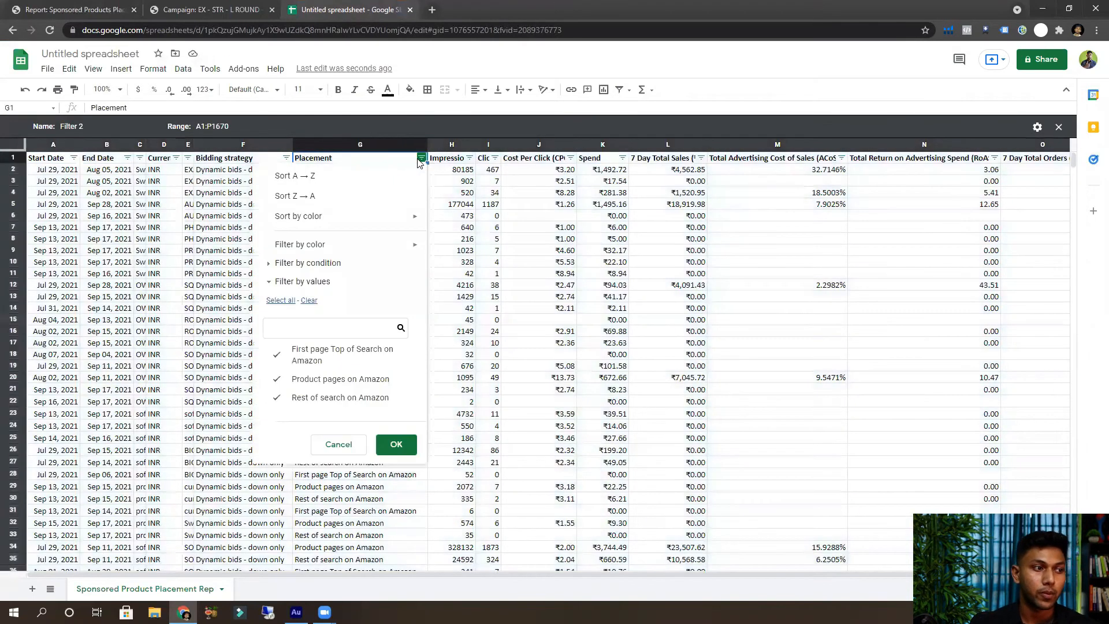
click(339, 379)
click(342, 397)
click(408, 449)
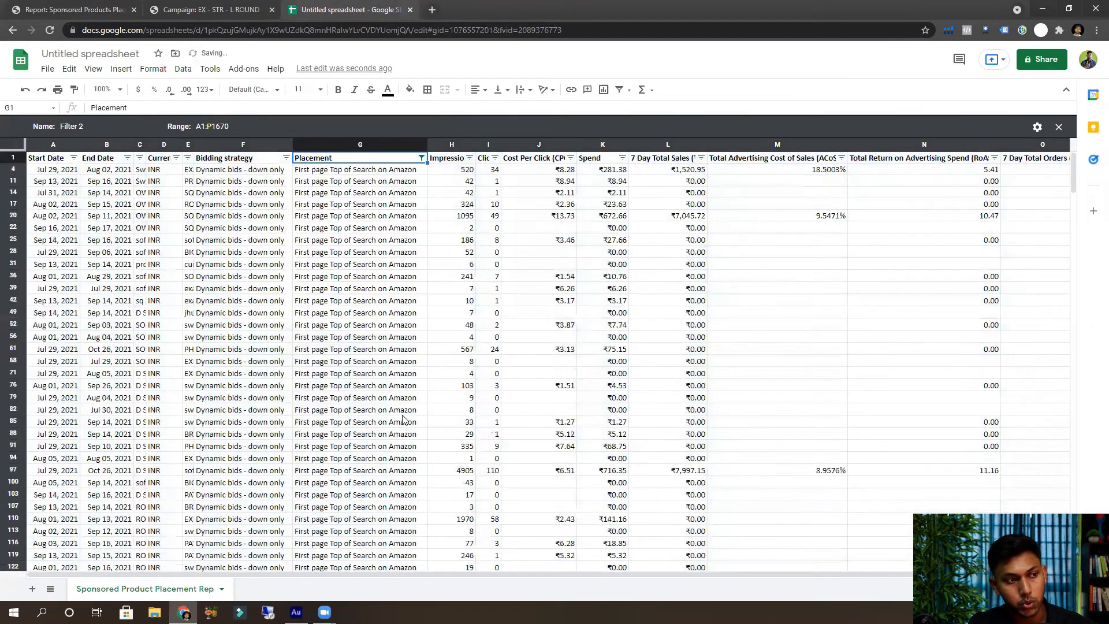
- Sort the filtered rows by Cost Per Click (CPC) in descending order and review the highest costs
click(571, 158)
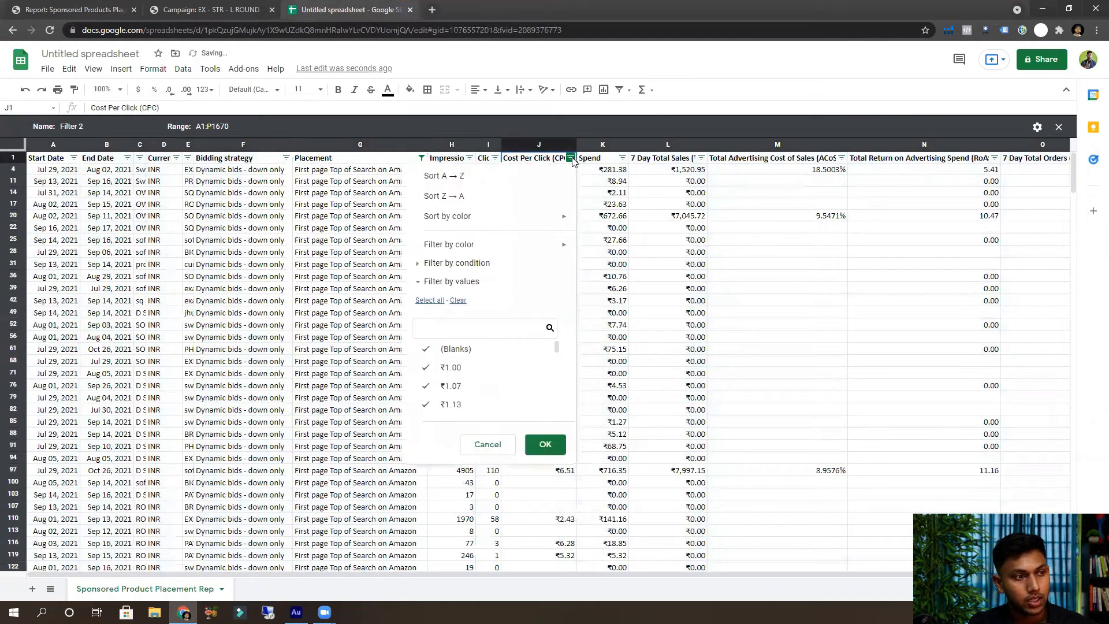
click(471, 196)
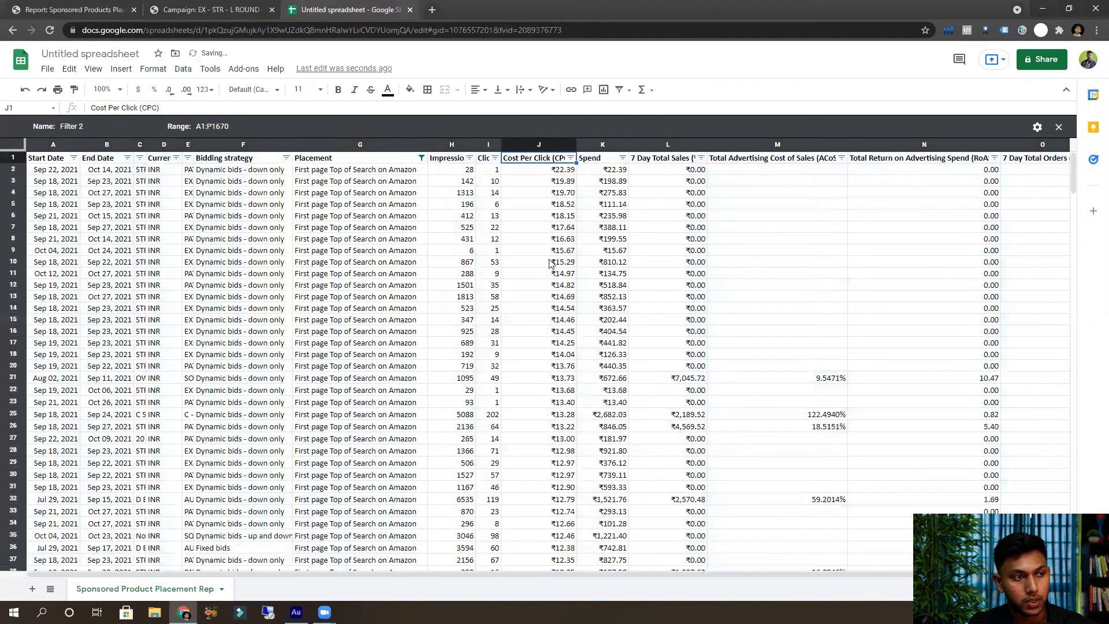
click(552, 172)
drag(553, 178, 546, 430)
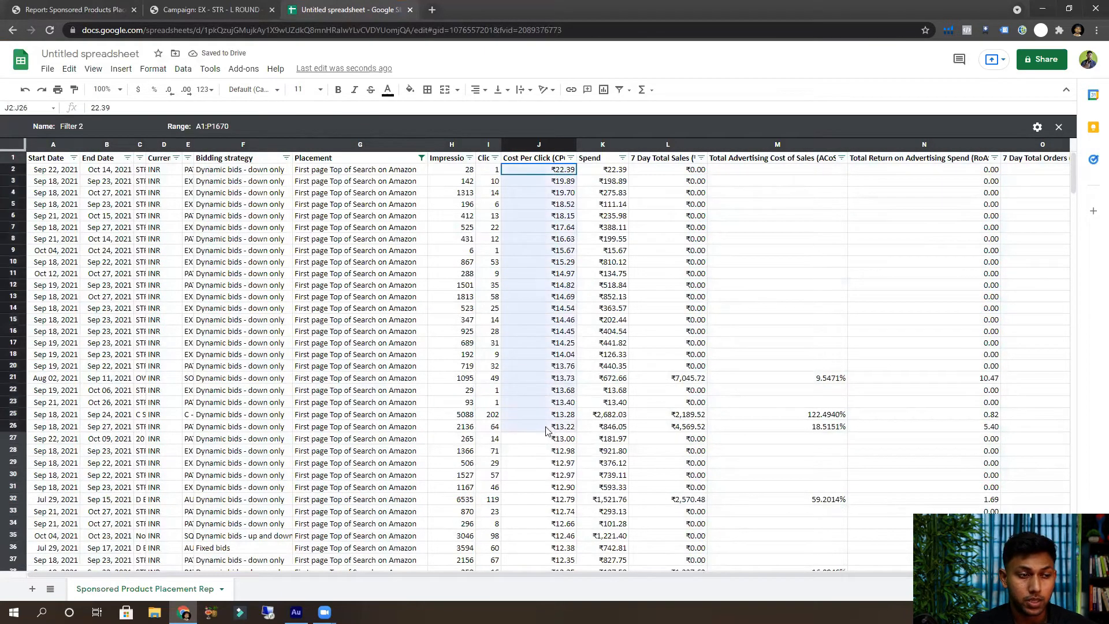
click(641, 184)
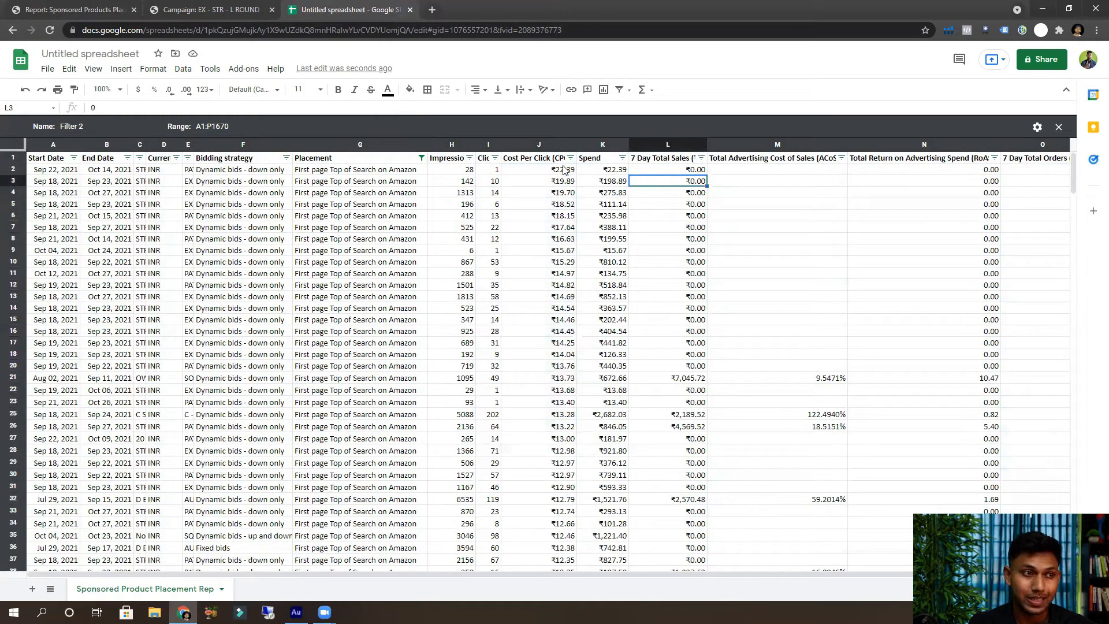
drag(538, 171, 530, 339)
- Sort the filtered rows by Total Advertising Cost of Sales (ACoS) in descending order and examine the ACoS values
click(828, 171)
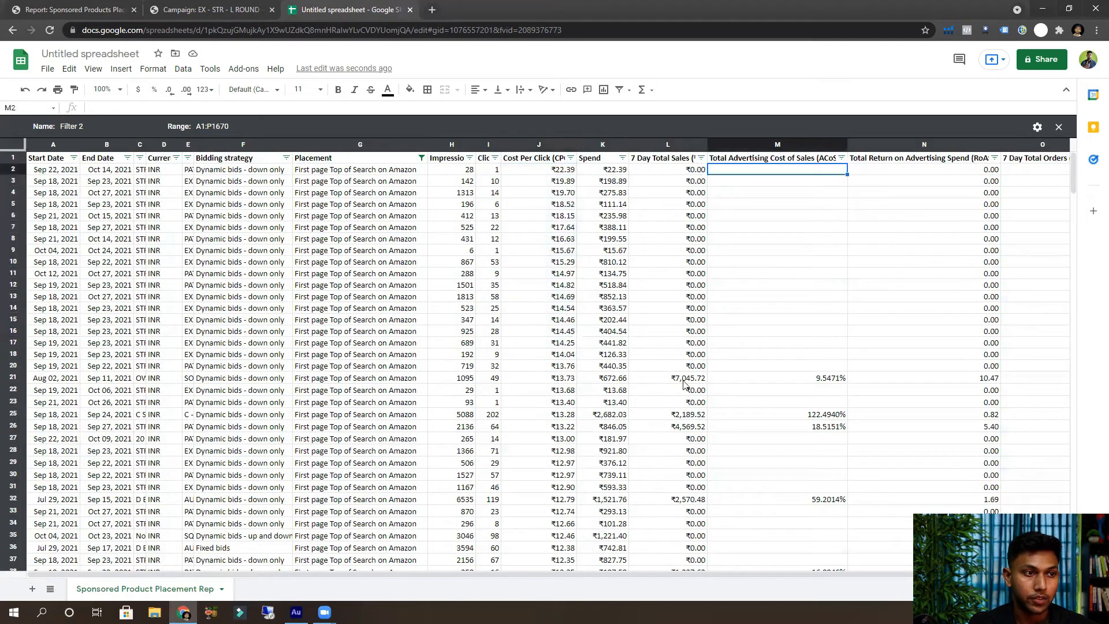
click(841, 158)
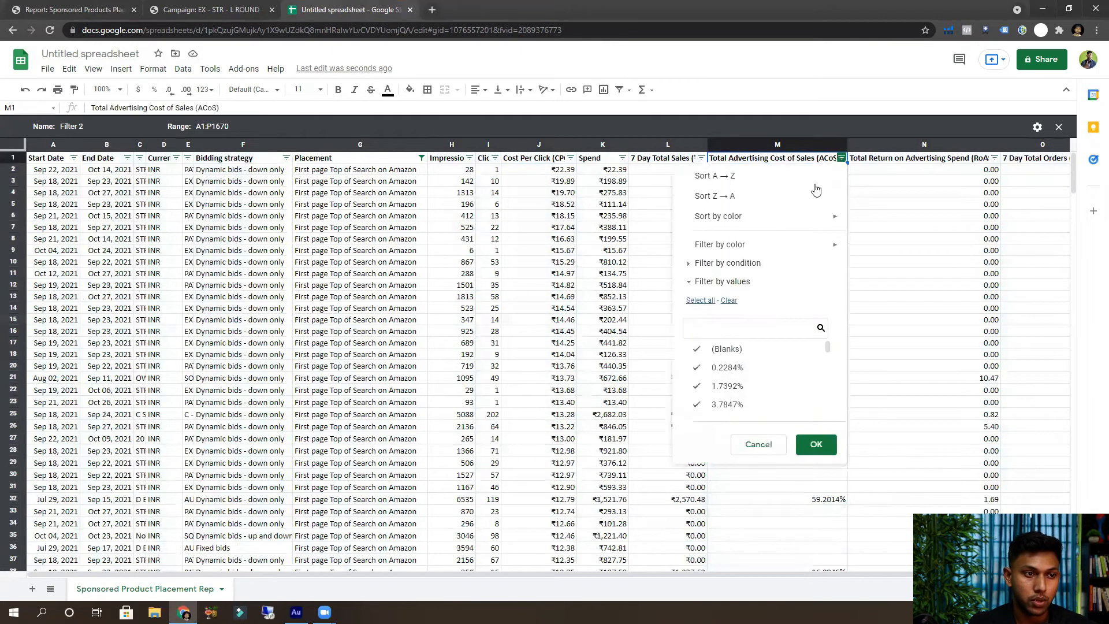
drag(829, 170, 827, 556)
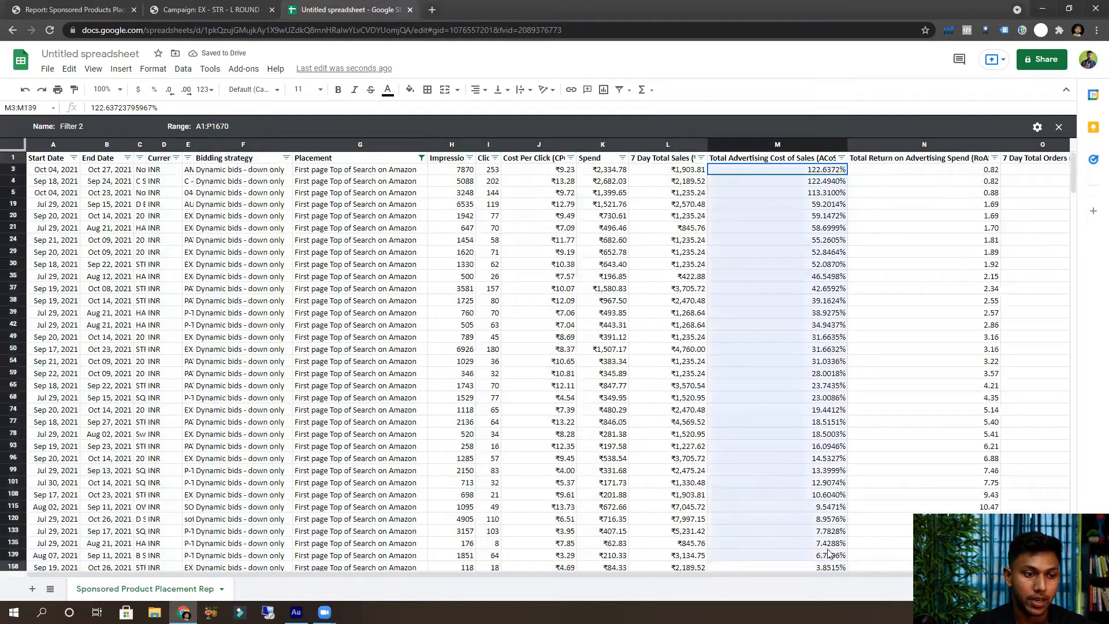
click(825, 386)
drag(823, 172, 826, 563)
click(824, 410)
drag(825, 415, 801, 185)
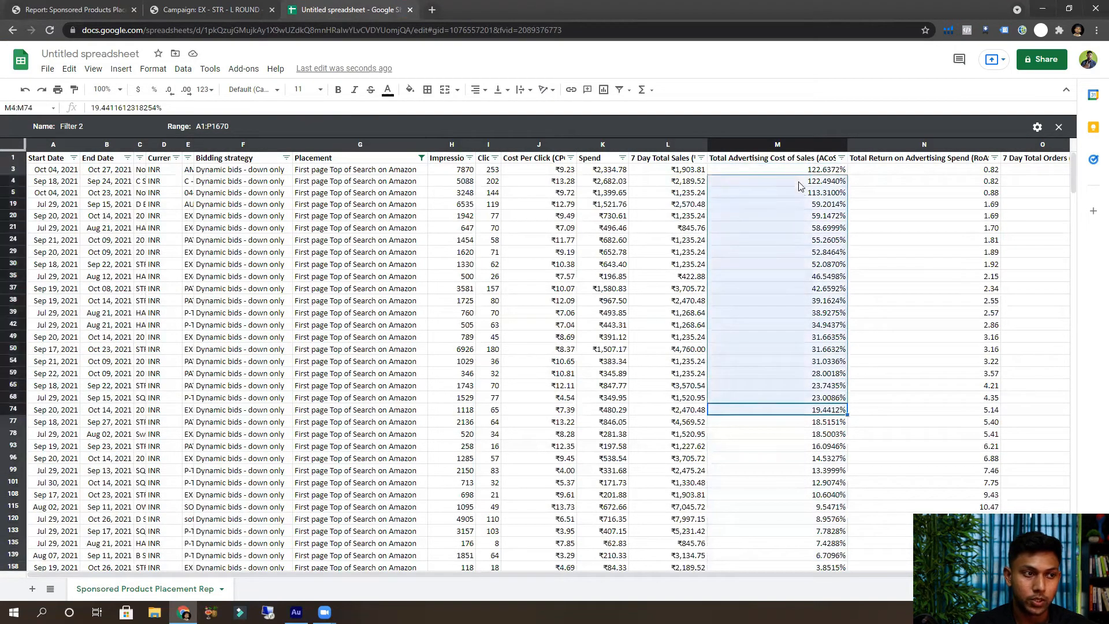
click(800, 185)
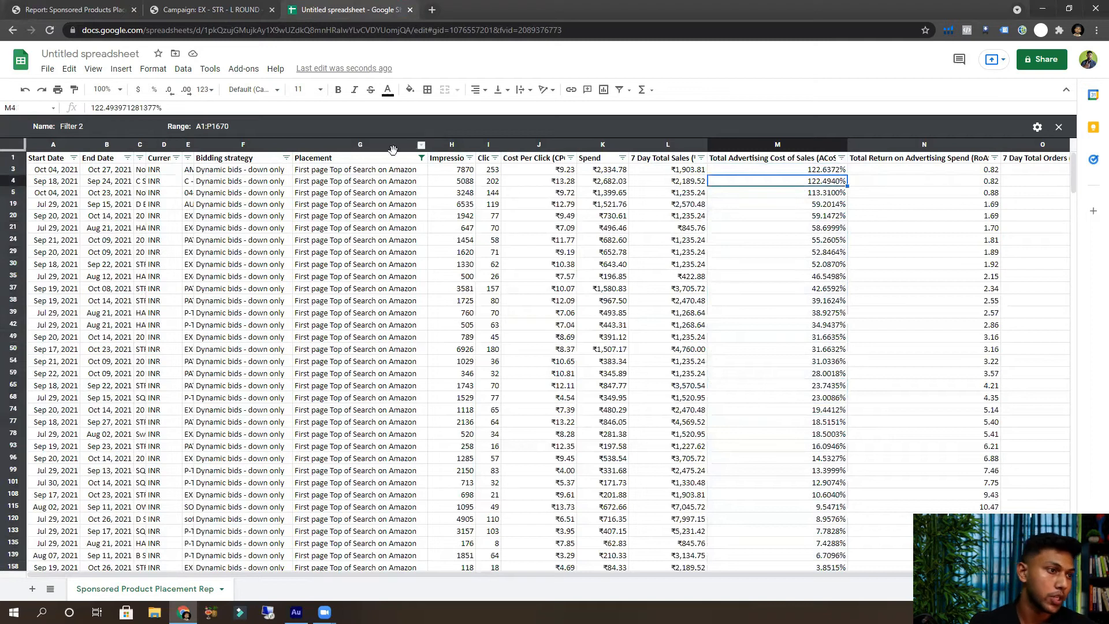
- Change the Placement filter to show only Rest of search on Amazon
click(421, 158)
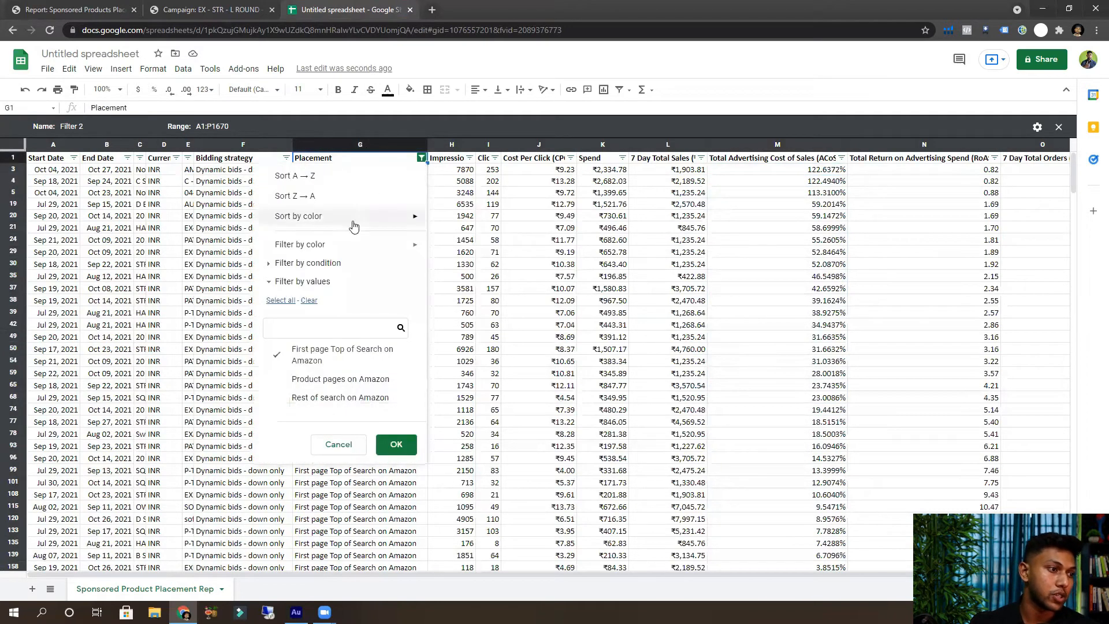
click(323, 353)
click(330, 397)
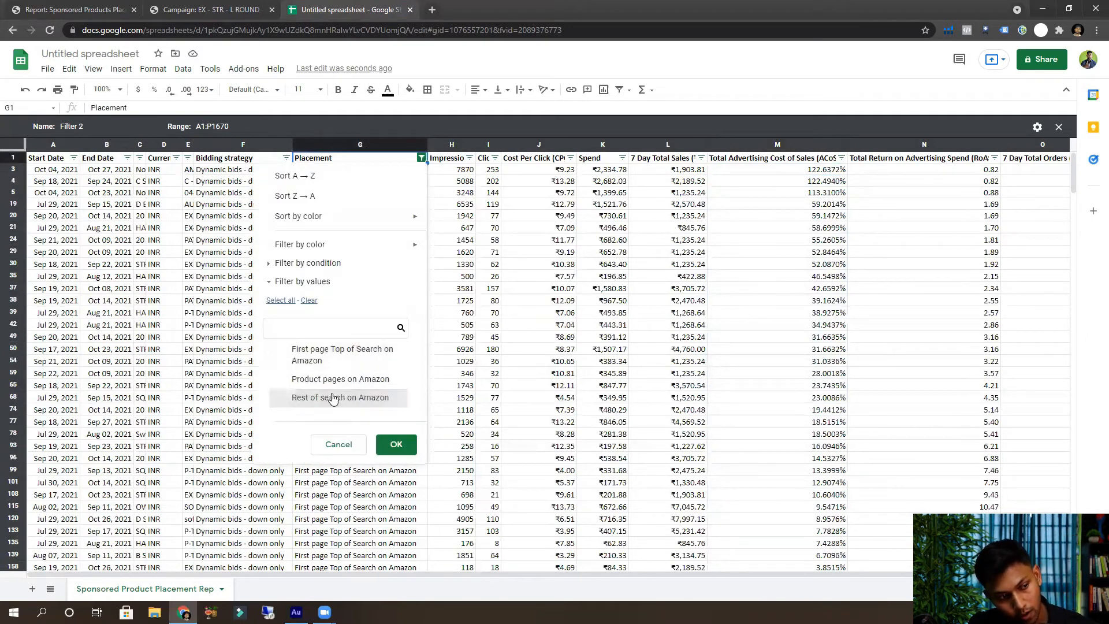
click(396, 444)
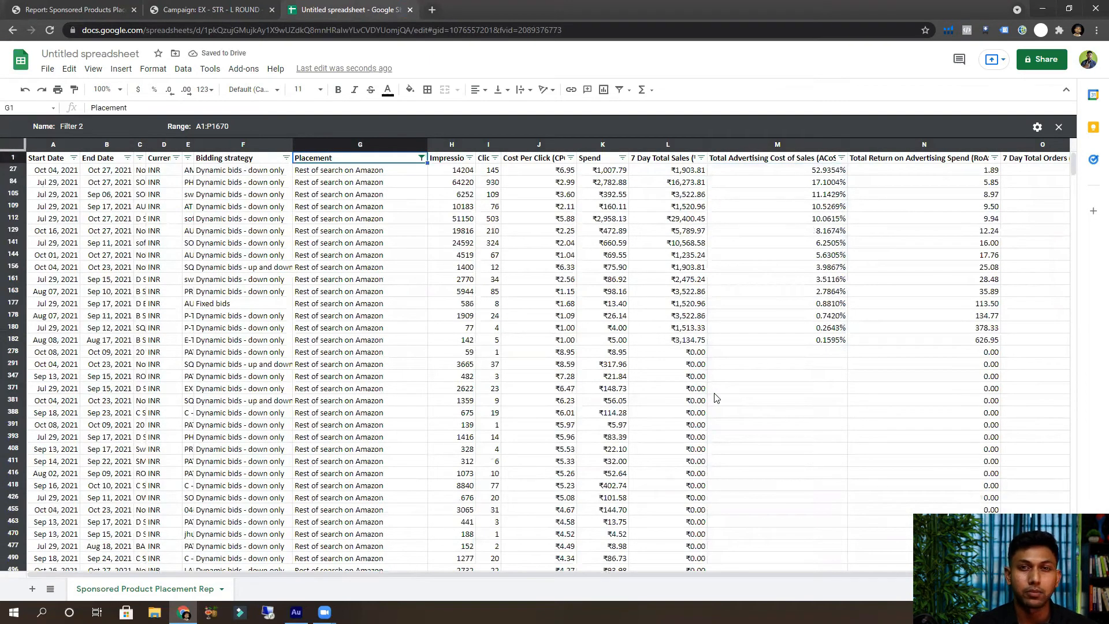
- Sort the Rest of search rows by Cost Per Click (CPC) in descending order and review the highest costs
click(571, 159)
click(535, 194)
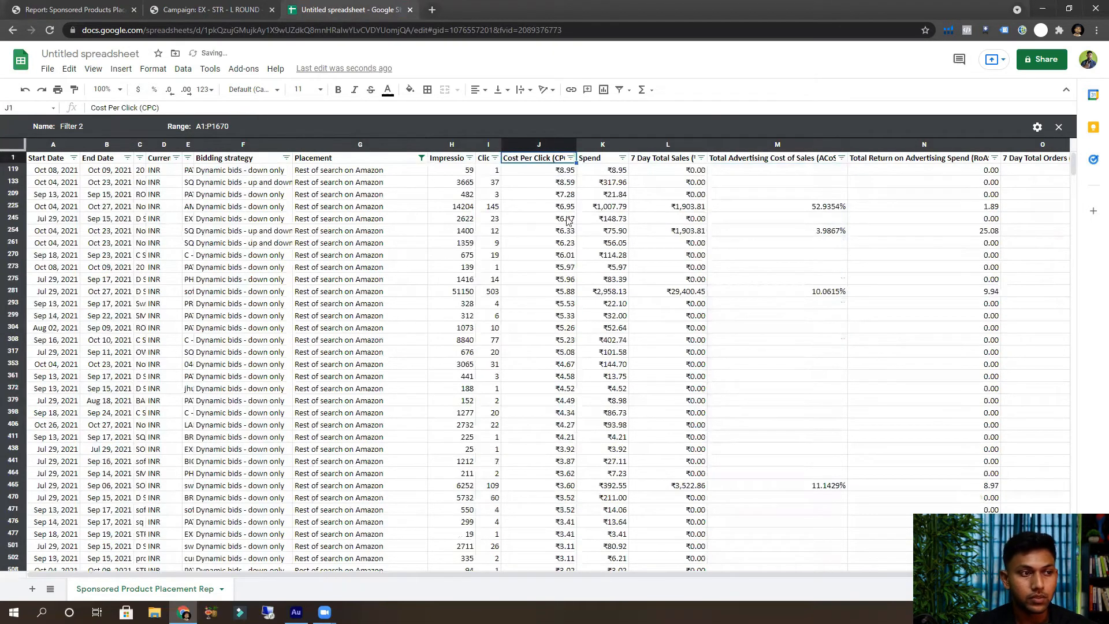
drag(557, 171, 552, 194)
drag(559, 309, 559, 368)
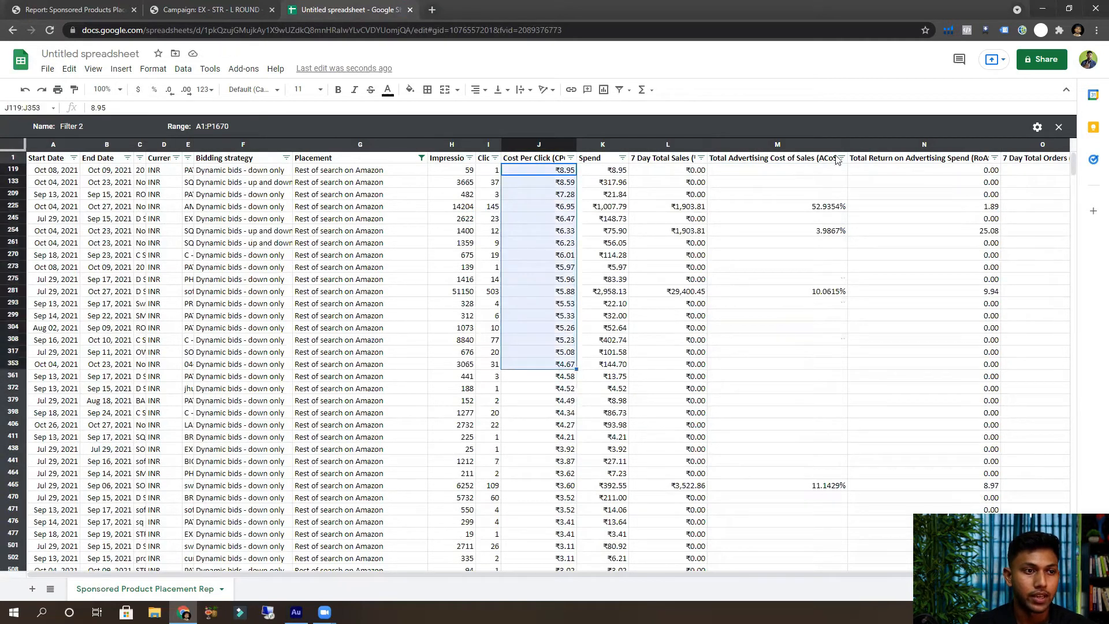
- Sort the Rest of search rows by Total Advertising Cost of Sales (ACoS) in descending order and examine the ACoS values
click(819, 163)
click(841, 158)
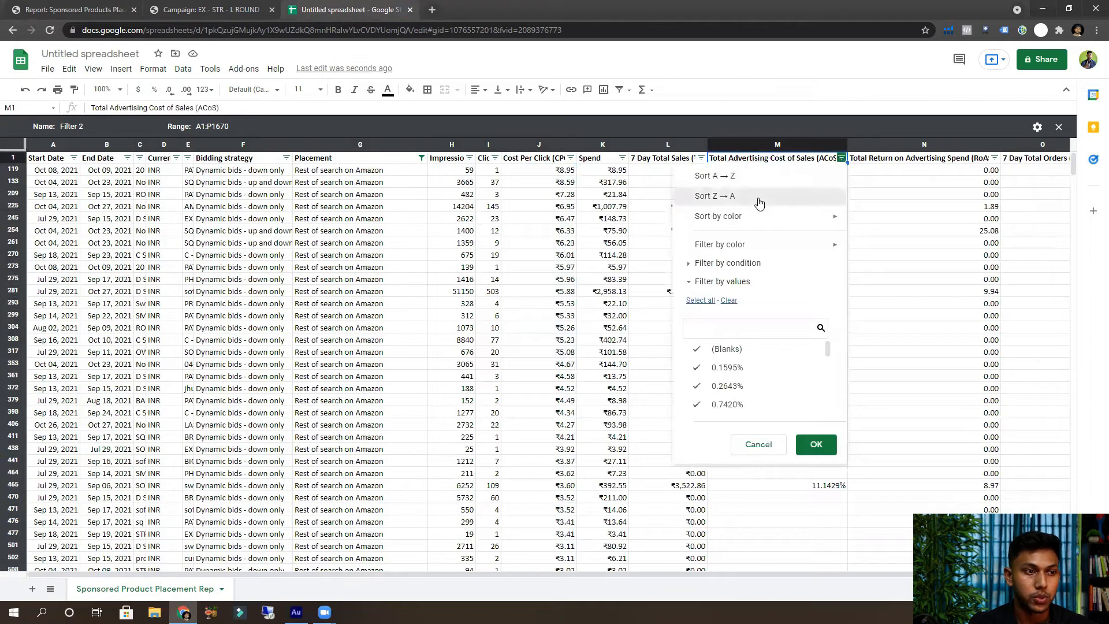
click(757, 200)
drag(826, 170, 829, 200)
click(828, 341)
click(797, 279)
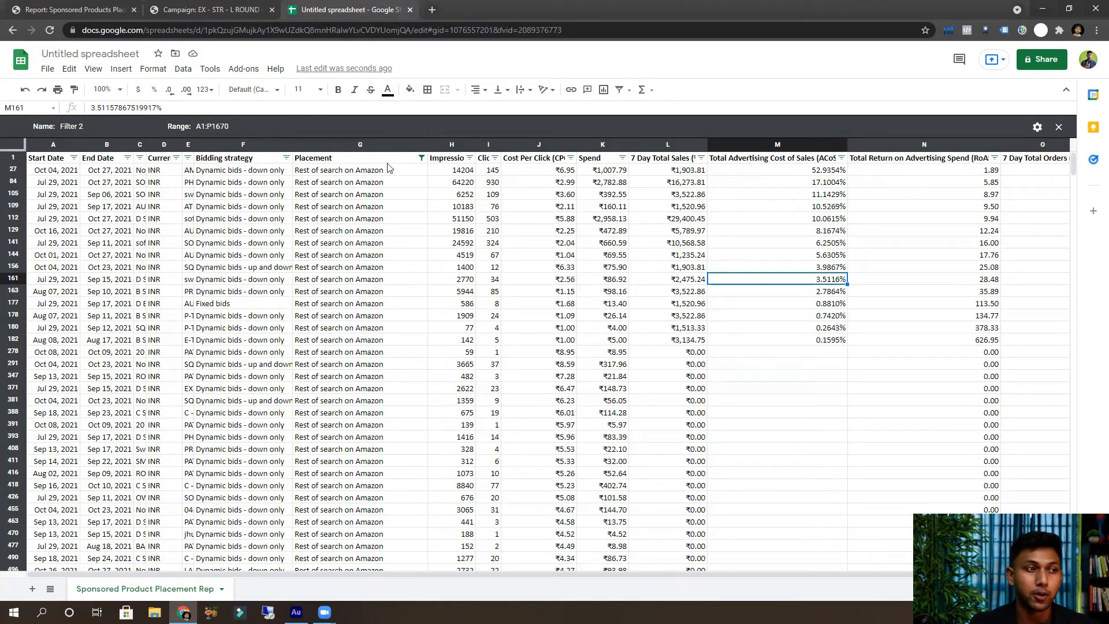
- Include First page Top of Search and Product pages in the Placement filter so all three placements are shown
click(421, 158)
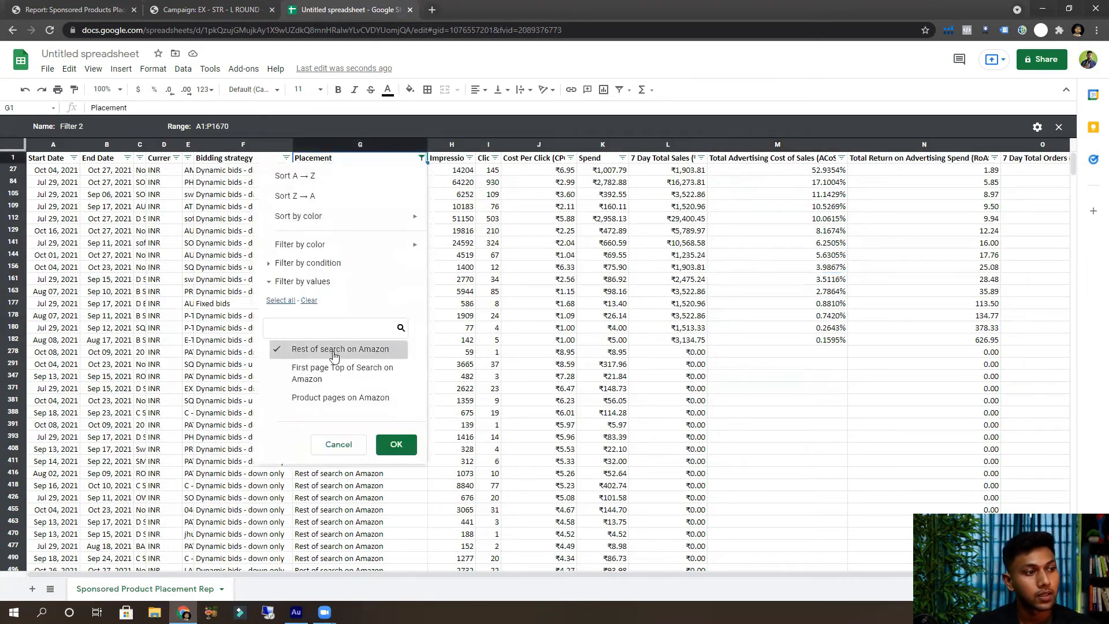
click(298, 373)
click(303, 397)
click(397, 445)
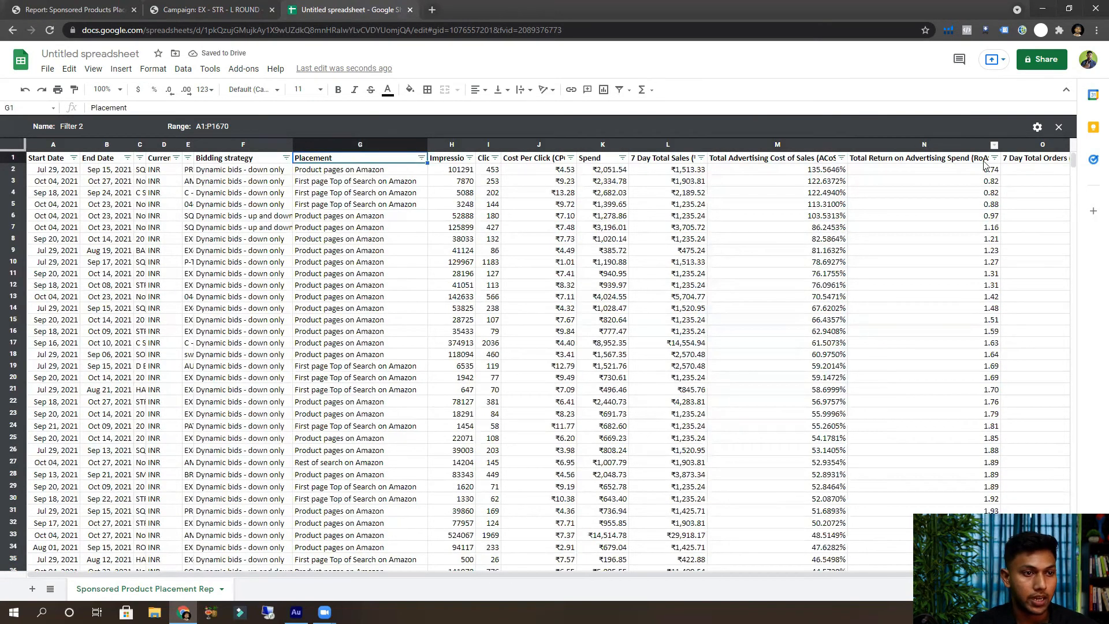
- Examine the rows with the highest ACoS values across all placements
click(623, 158)
click(682, 193)
click(745, 181)
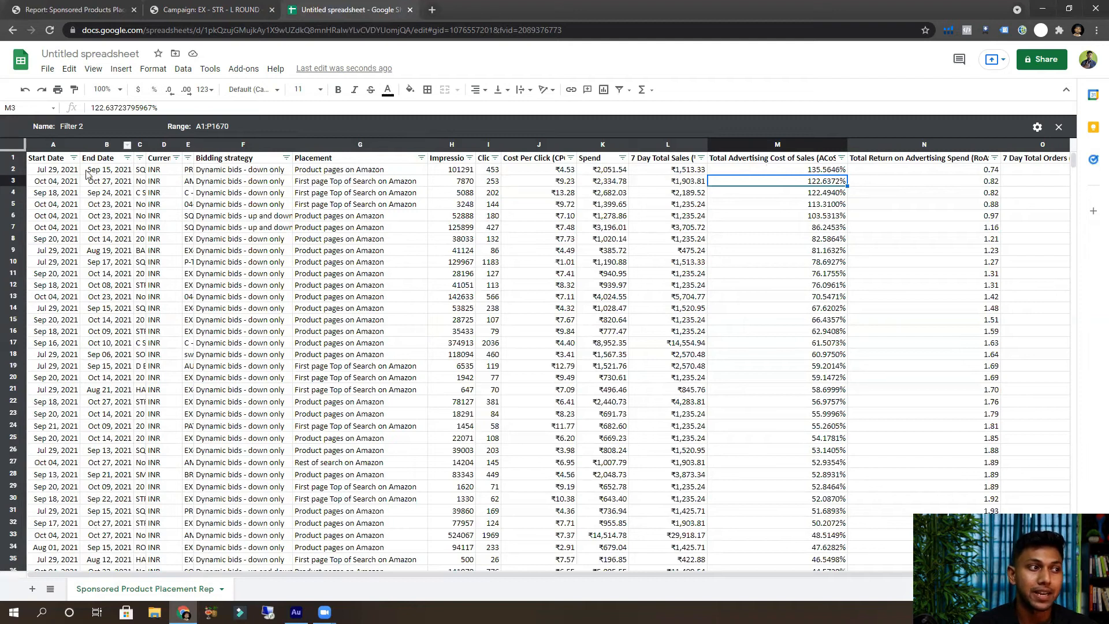
drag(68, 174, 768, 254)
click(777, 239)
drag(828, 171, 842, 346)
click(837, 289)
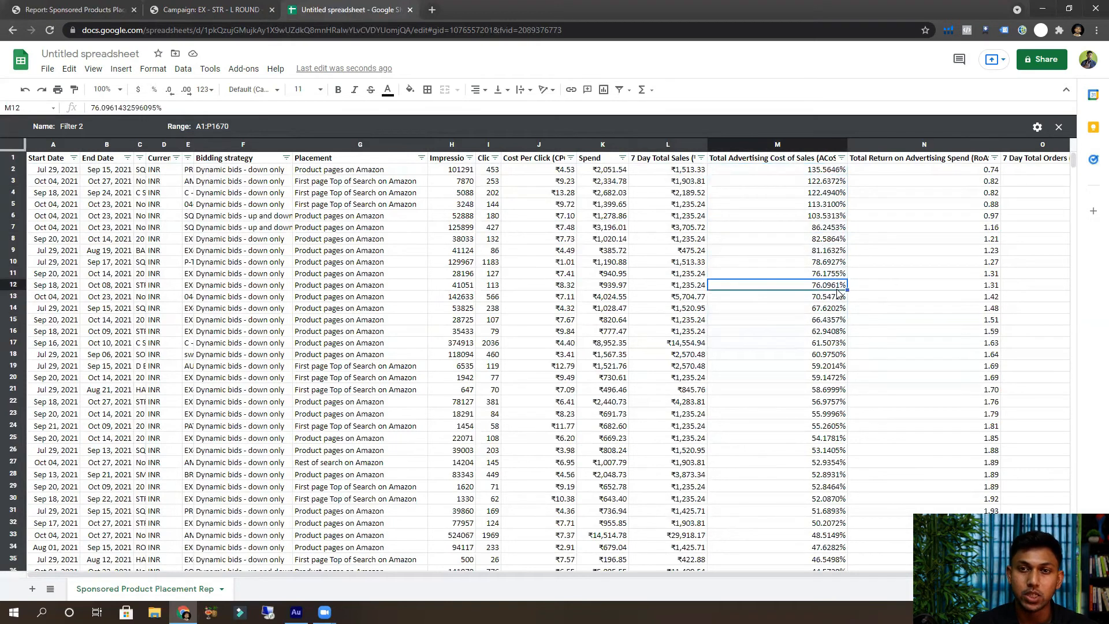
- Format the whole Total Advertising Cost of Sales (ACoS) column as percentages with two decimal places
click(842, 159)
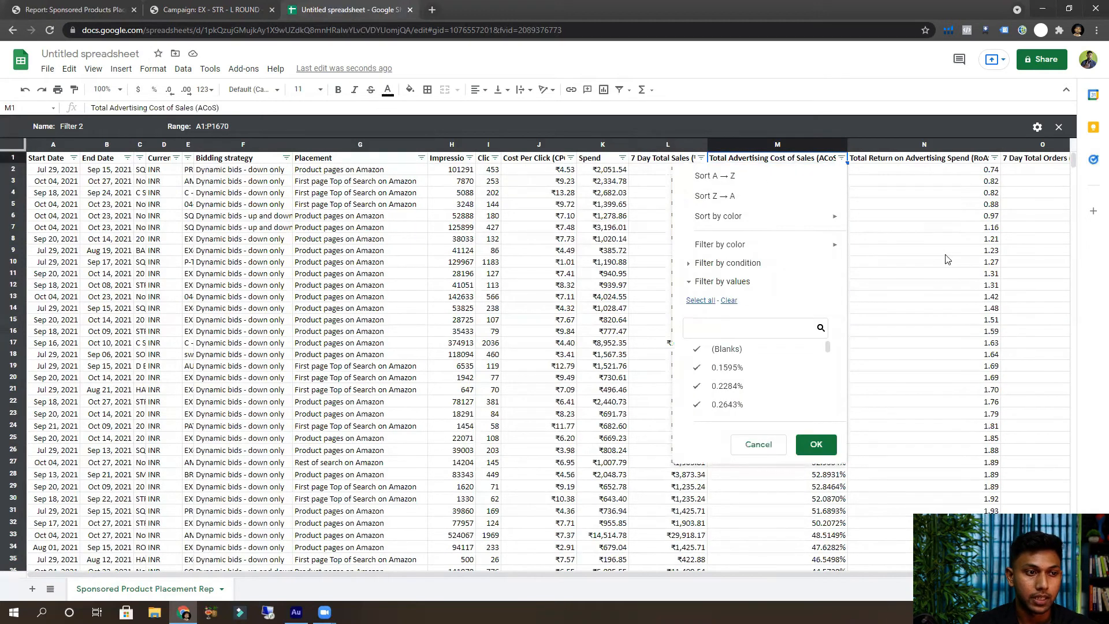
click(945, 254)
click(748, 145)
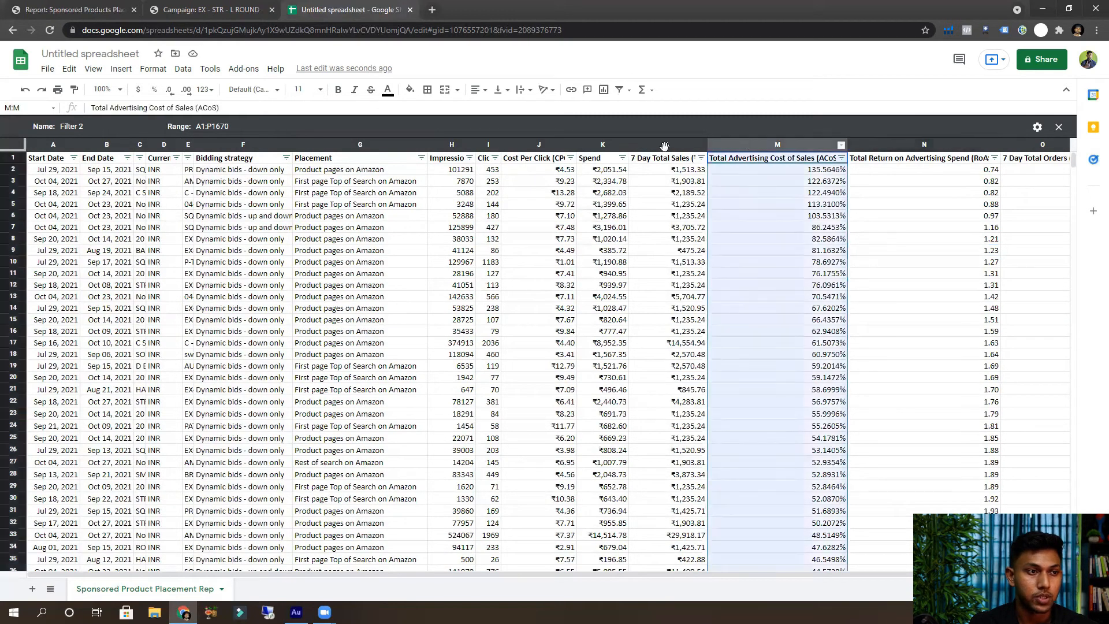
click(153, 90)
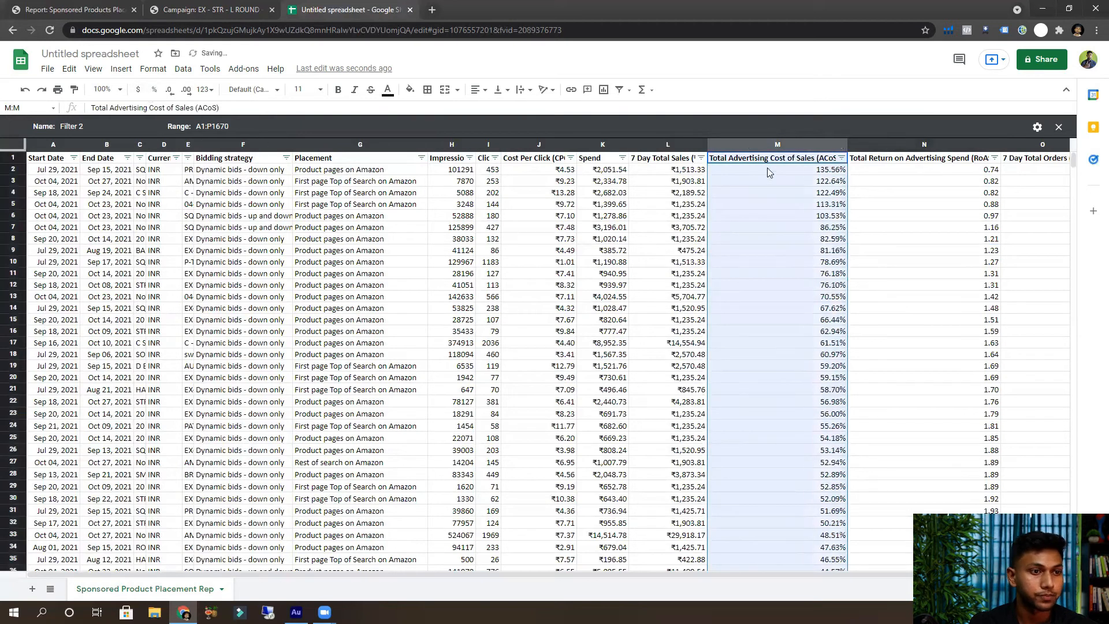
- Filter the Total Advertising Cost of Sales (ACoS) column by condition to show only values less than 30%
click(842, 158)
click(743, 264)
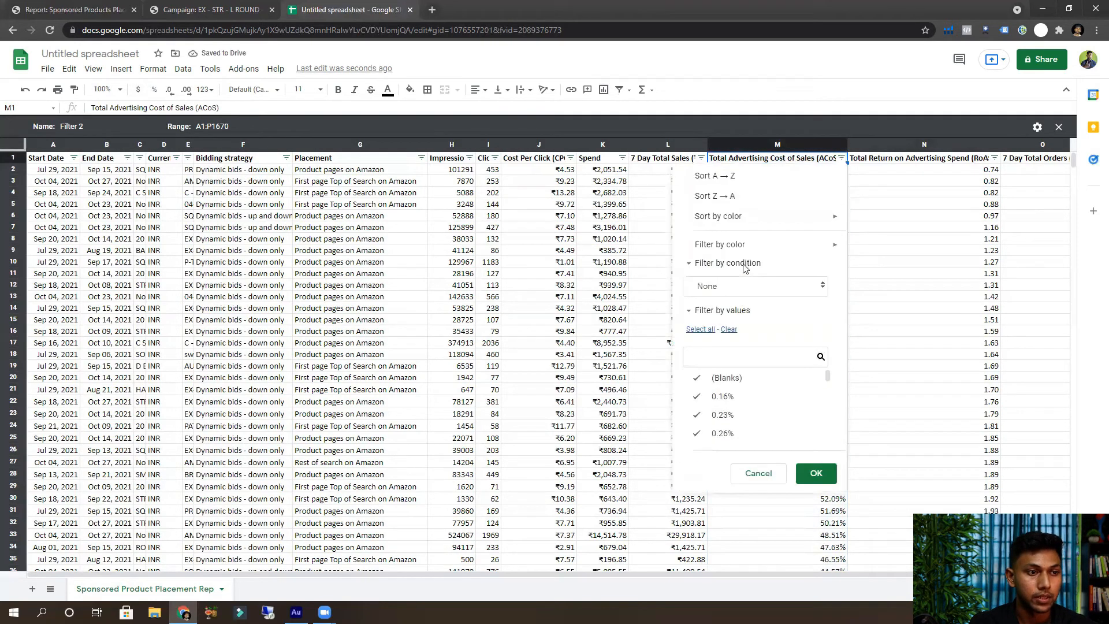
click(754, 289)
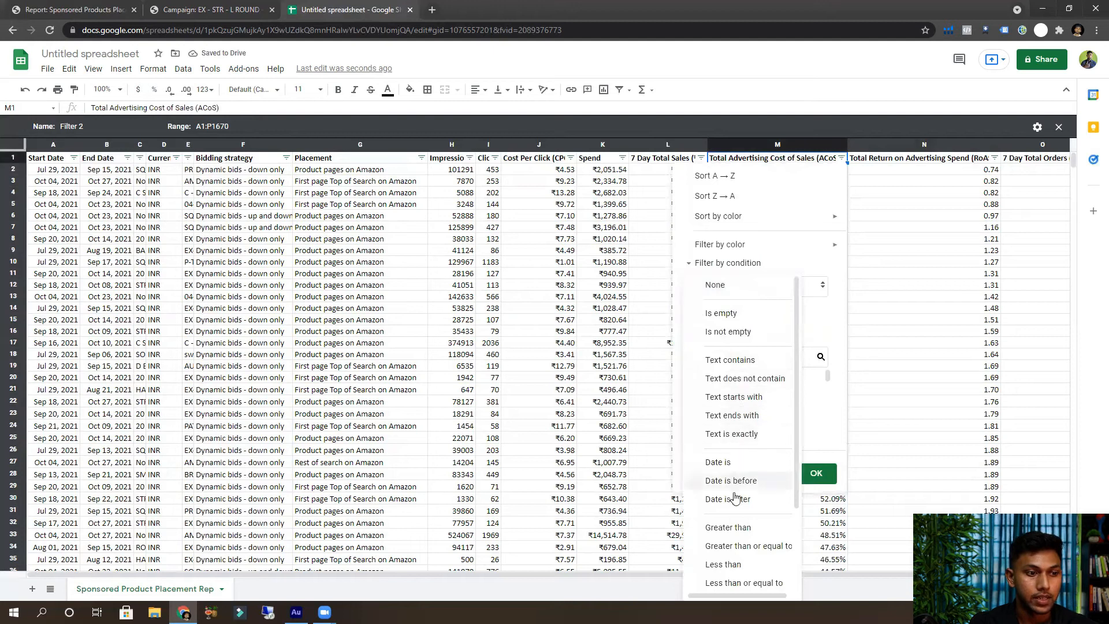
click(727, 564)
click(761, 312)
text(30)
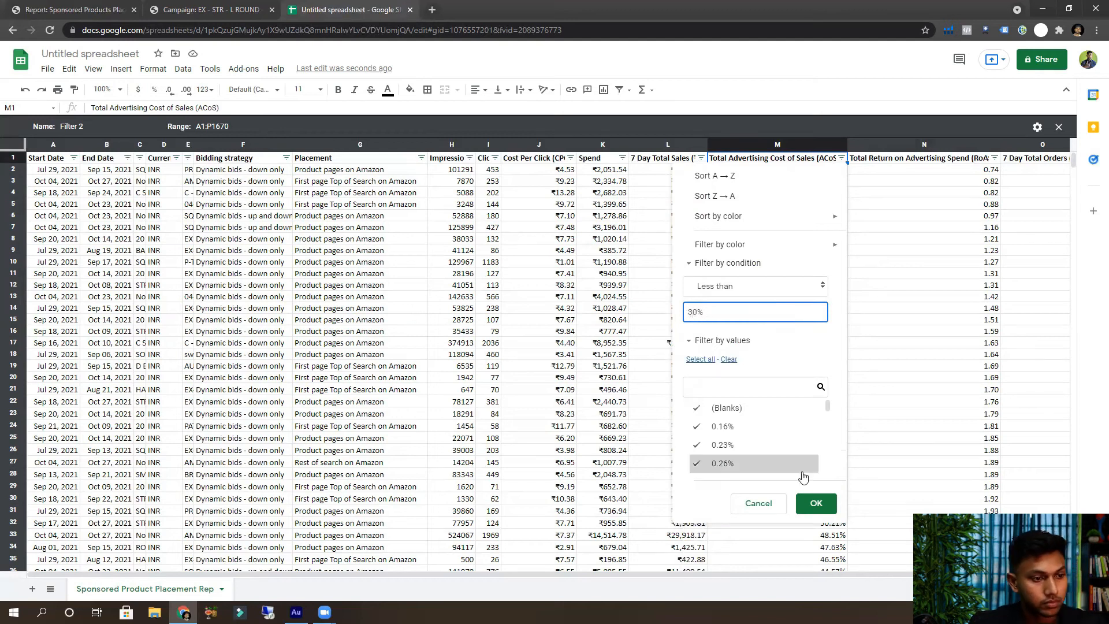
click(816, 504)
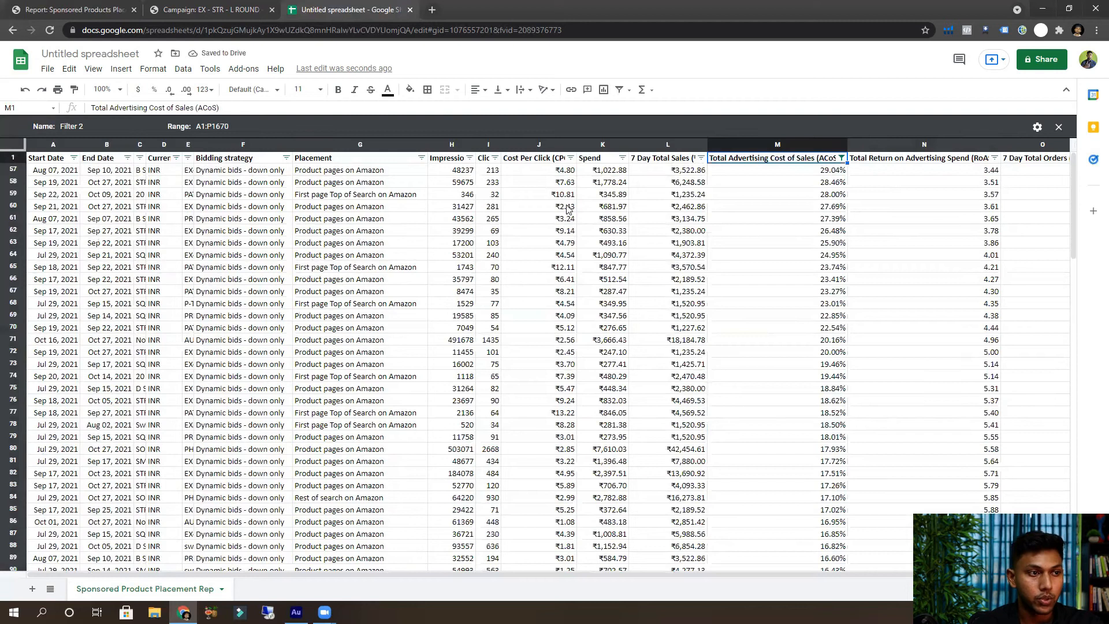
- Sort the filtered rows by 7 Day Total Sales in descending order and check the ACoS of the top rows
click(701, 157)
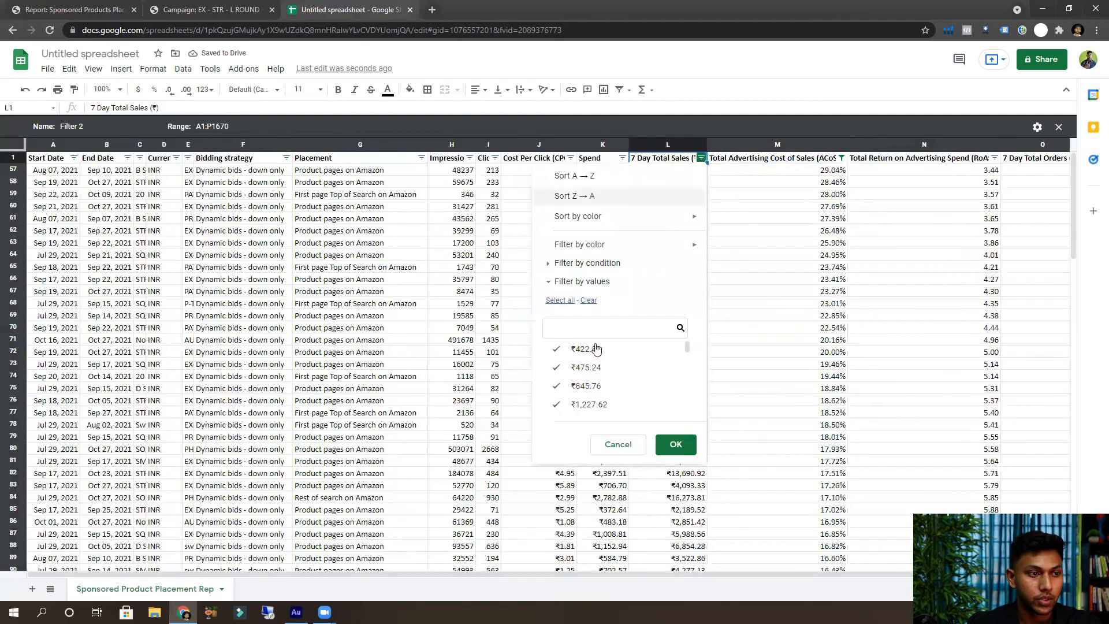
click(575, 196)
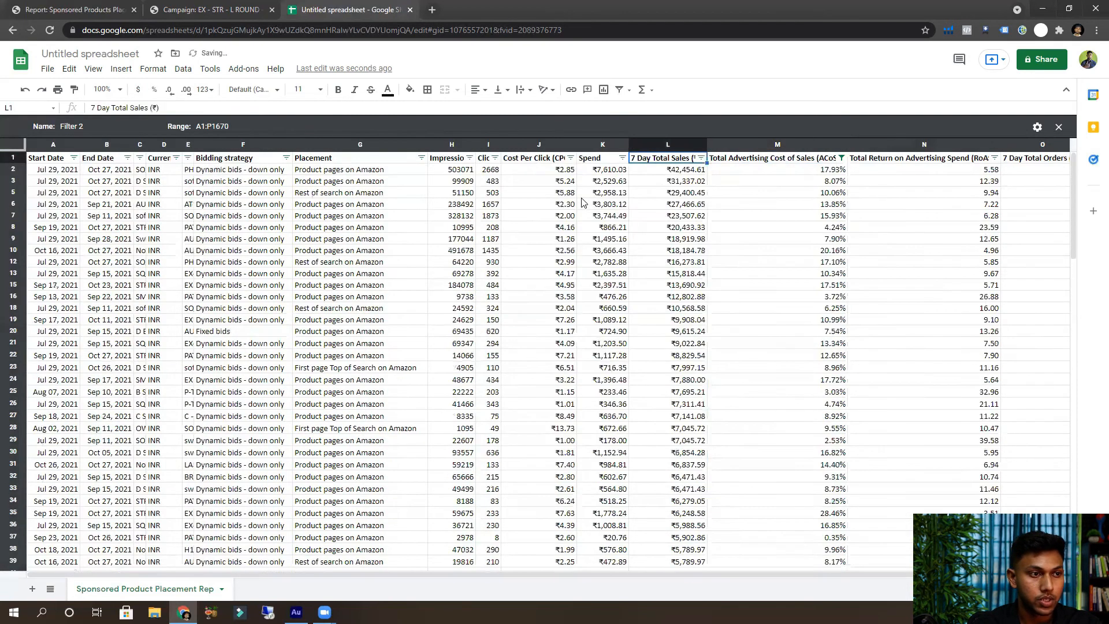
click(760, 193)
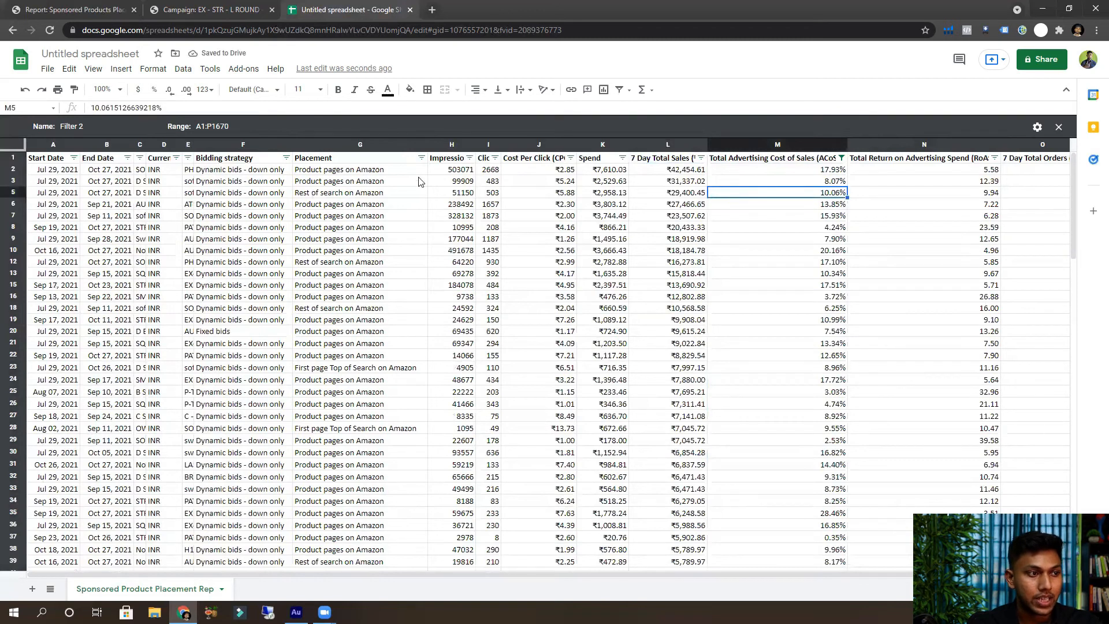
- Compare the placements of the best-selling rows and check the impressions of the top row
click(319, 172)
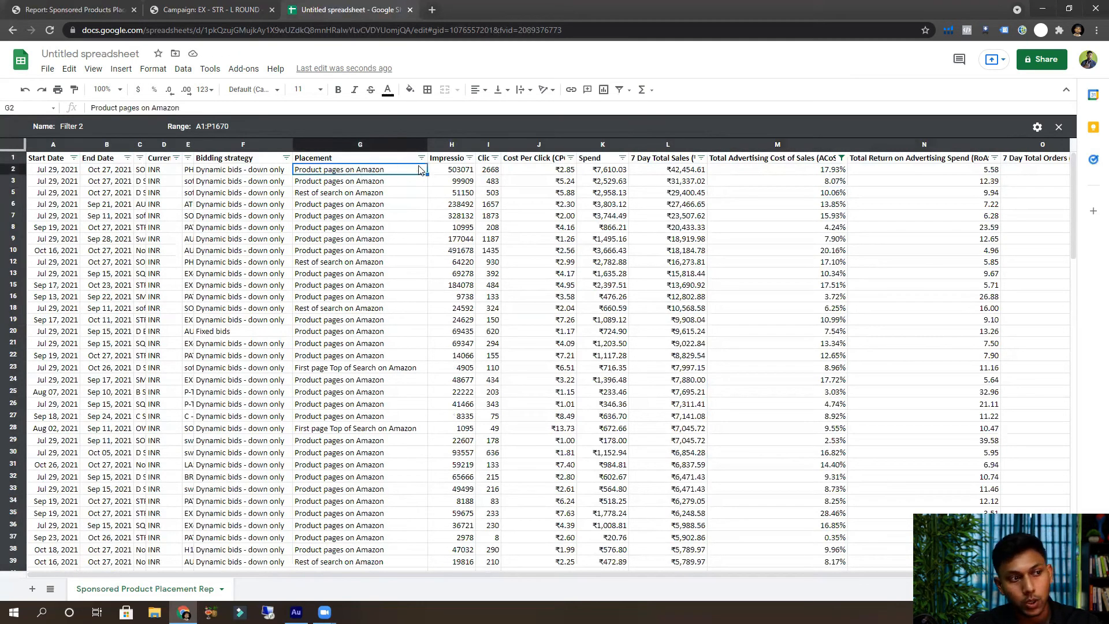
click(340, 194)
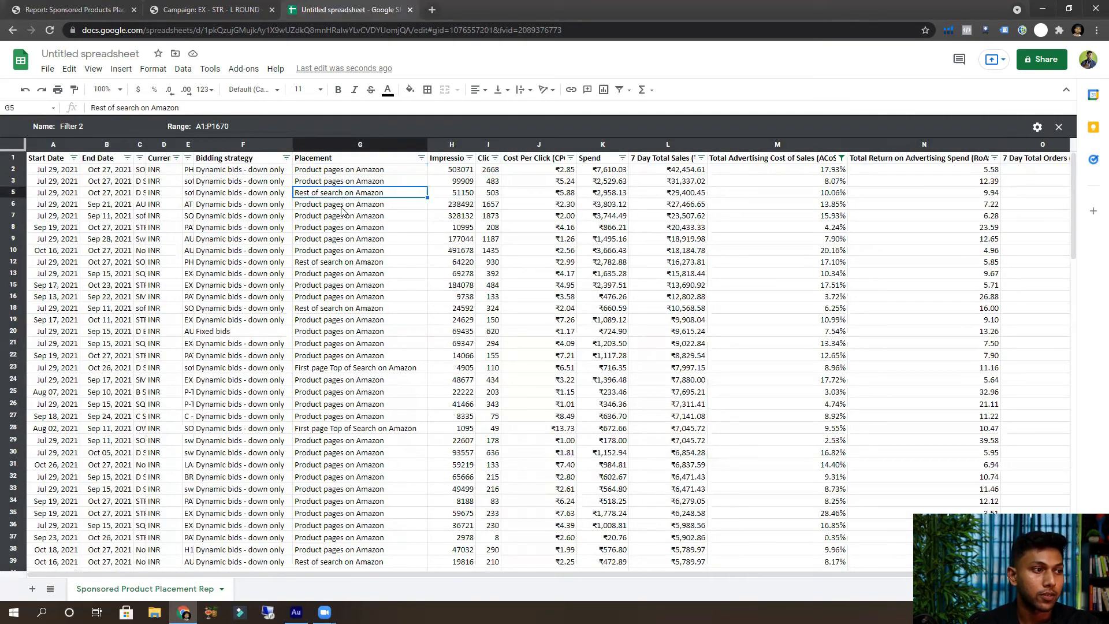
click(356, 172)
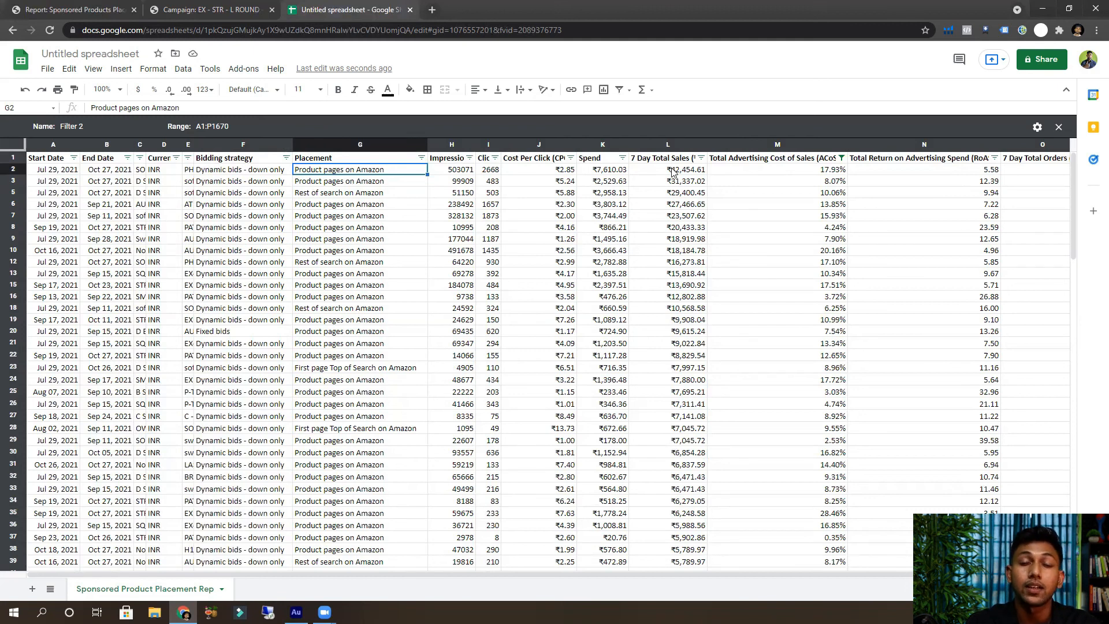
click(462, 171)
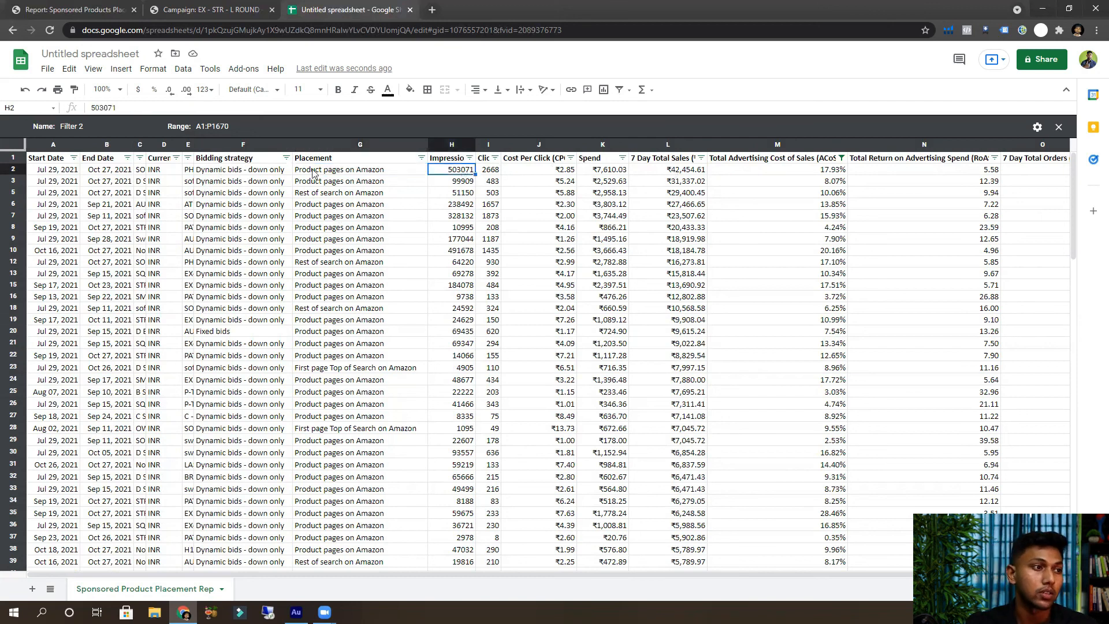